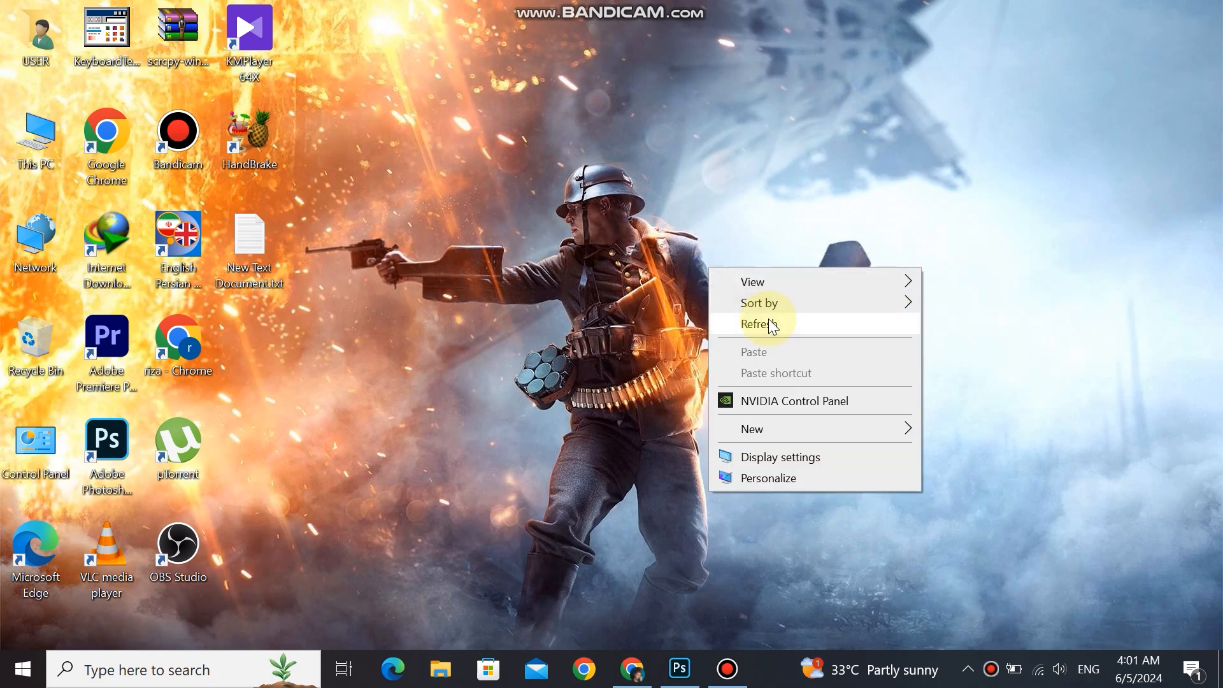
Switch to Photoshop, duplicate the Background layer of the ballroom photo, and hide the duplicate.
{"action": "left_click", "coordinate": [683, 669]}
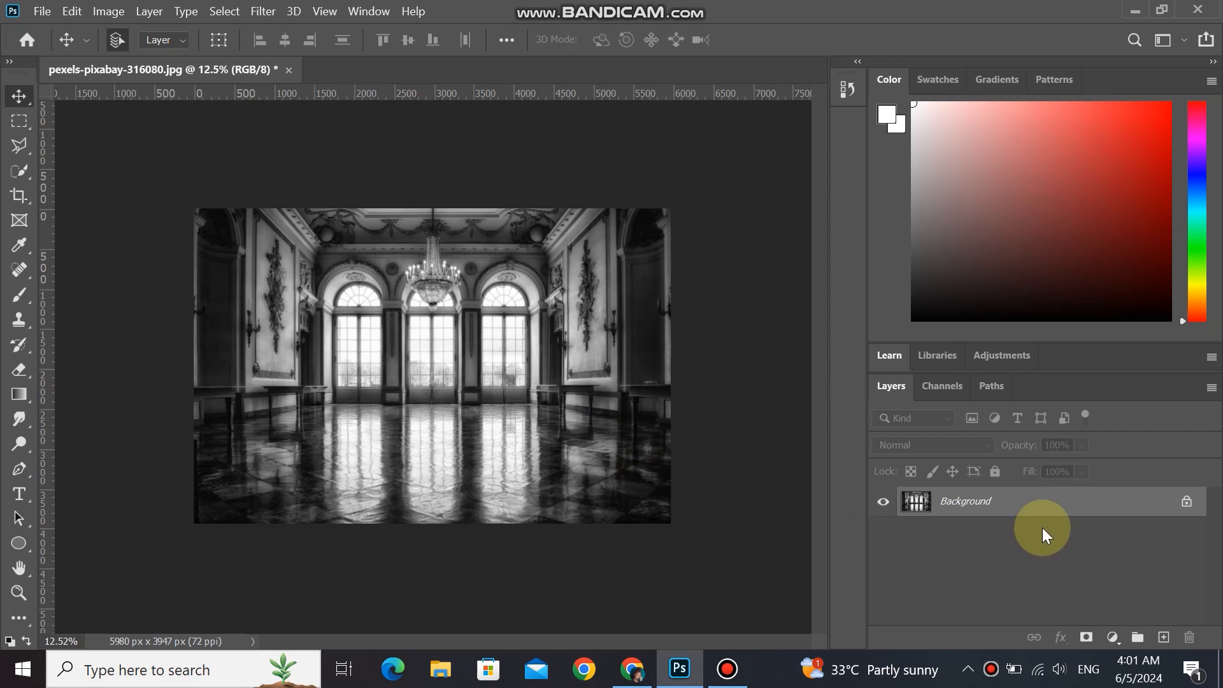
{"action": "key", "text": "ctrl+j"}
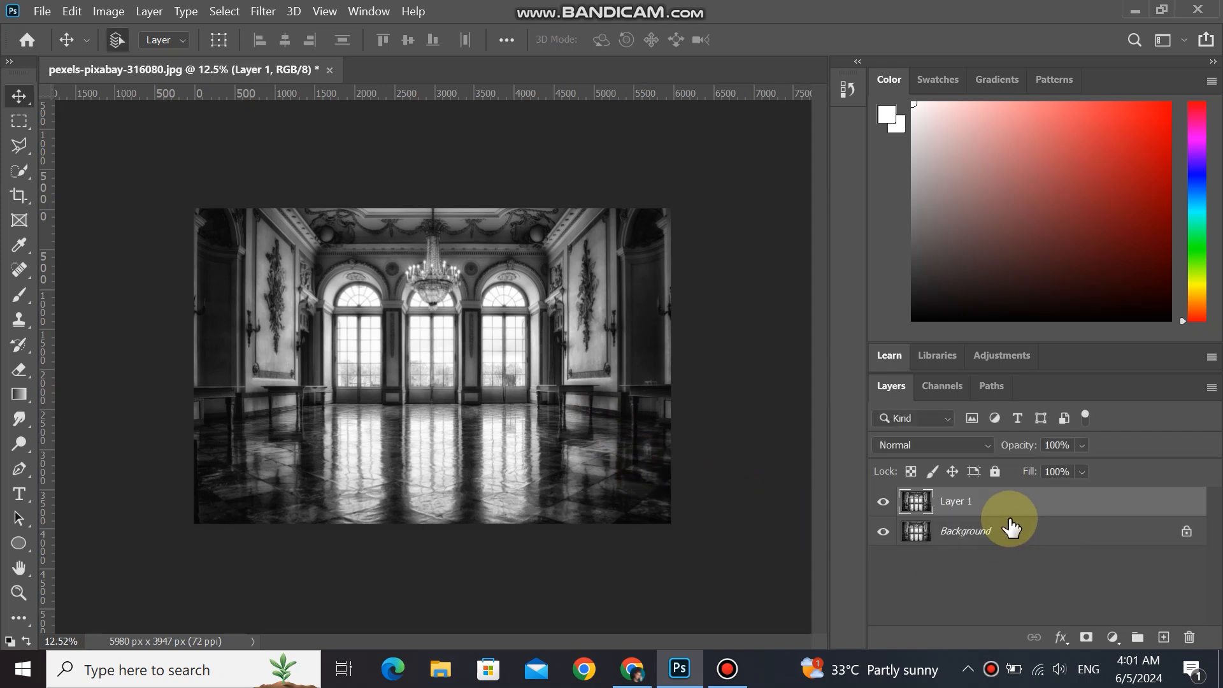
{"action": "left_click", "coordinate": [884, 503]}
Add white Impact text reading PHOTOSHOP over the windows, directly above the Background layer.
{"action": "left_click", "coordinate": [975, 542]}
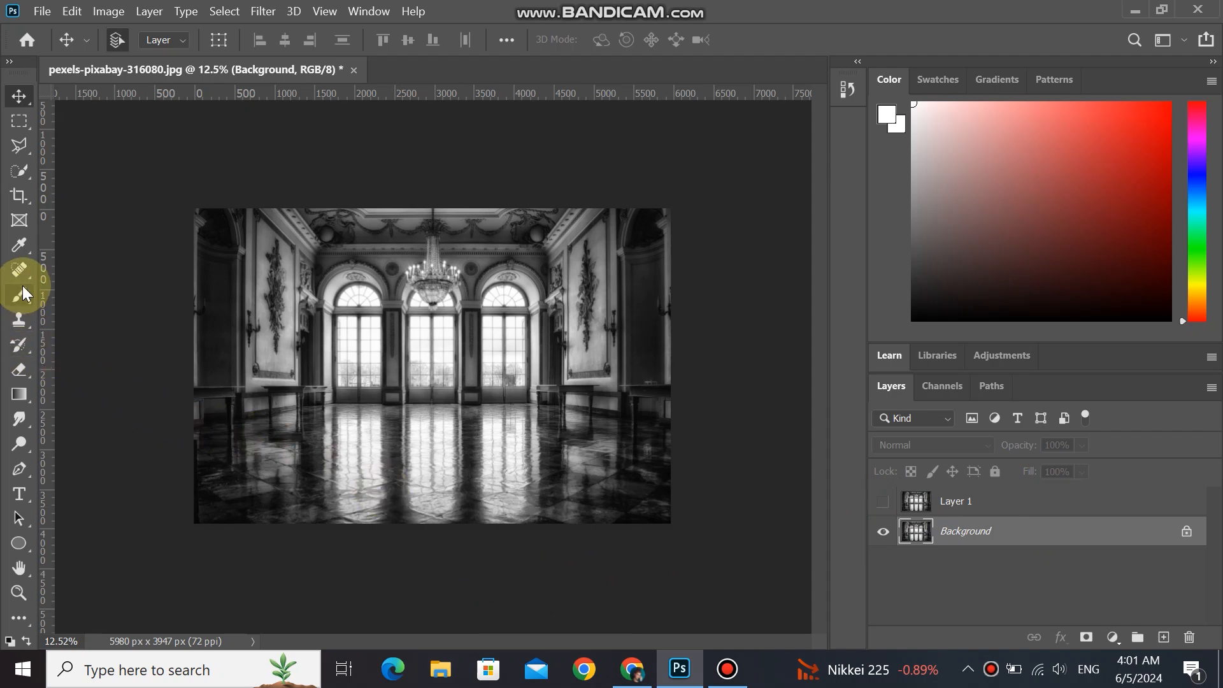
{"action": "left_click", "coordinate": [19, 495]}
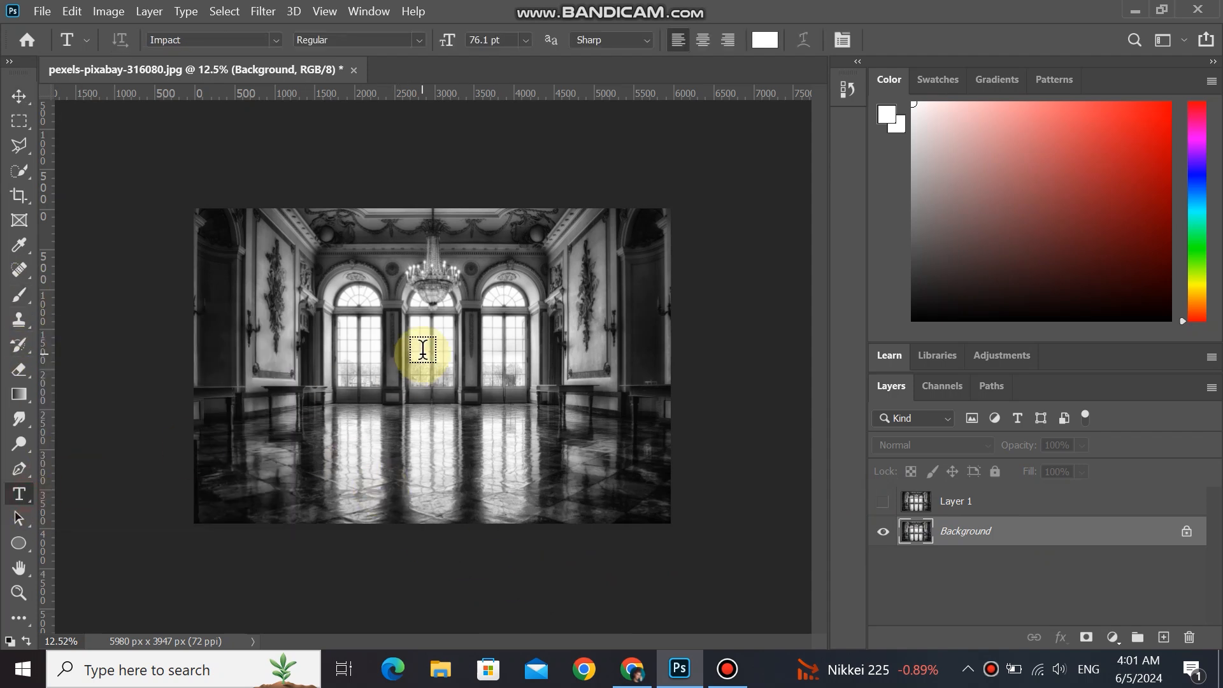
{"action": "left_click", "coordinate": [339, 359]}
{"action": "key", "text": "BackSpace"}
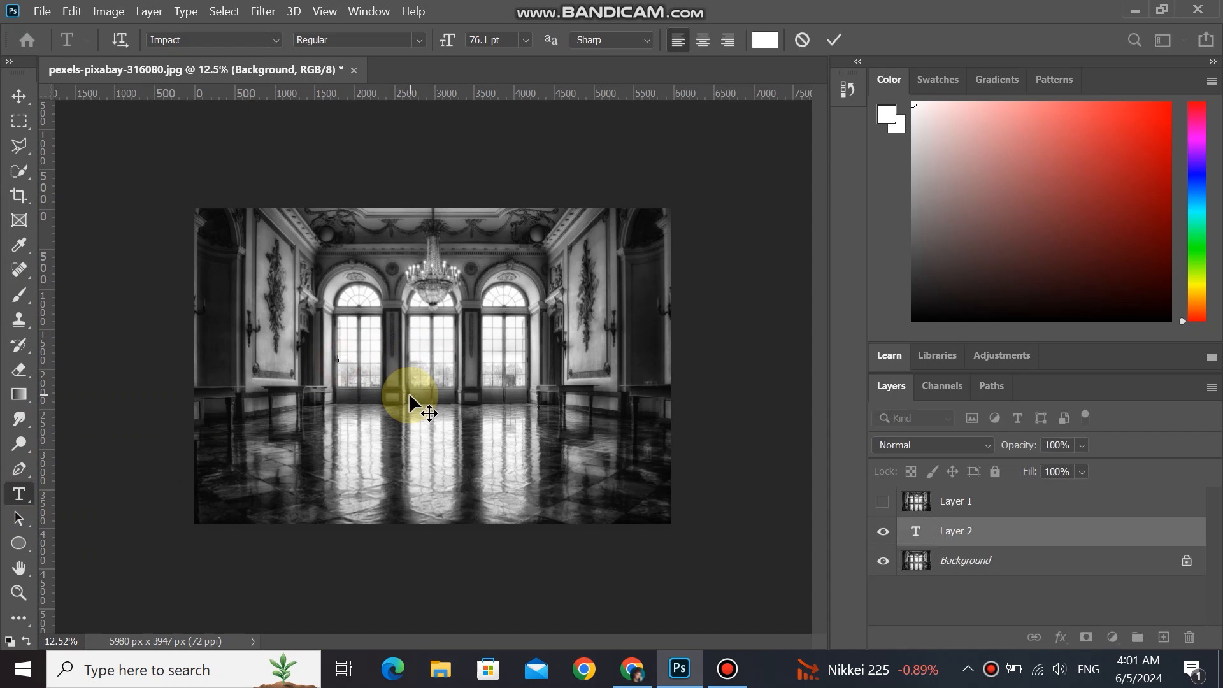
{"action": "type", "text": "P"}
{"action": "left_click", "coordinate": [835, 39]}
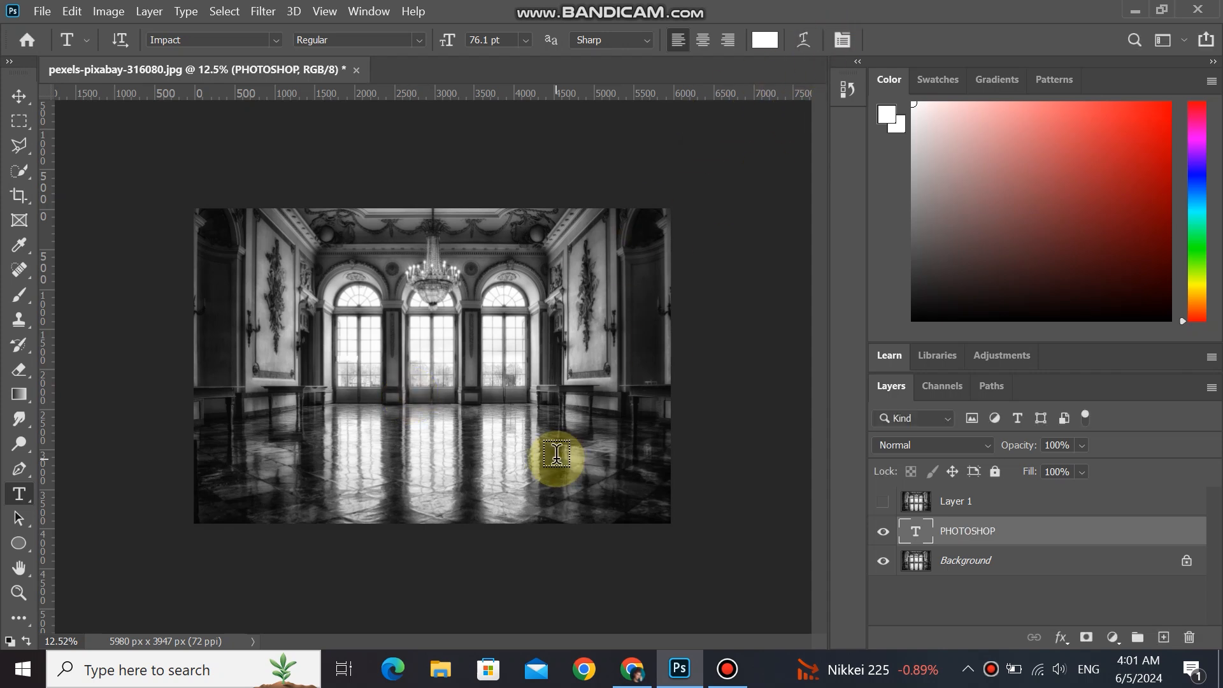
Enlarge and stretch the PHOTOSHOP text to about 3345 × 1791 px, placing it in front of the windows with its base on the floor.
{"action": "key", "text": "ctrl+t"}
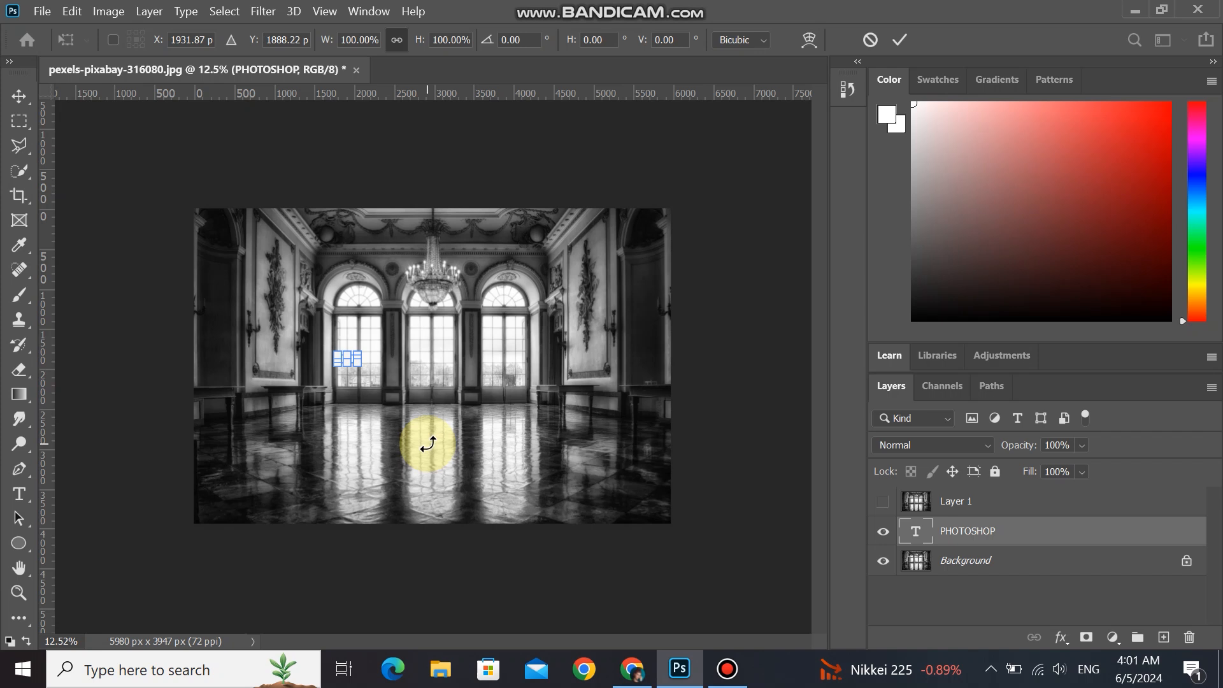
{"action": "left_click_drag", "start_coordinate": [360, 351], "coordinate": [495, 282]}
{"action": "left_click_drag", "start_coordinate": [438, 377], "coordinate": [478, 478]}
{"action": "left_click", "coordinate": [500, 301]}
{"action": "left_click_drag", "start_coordinate": [523, 284], "coordinate": [590, 276]}
{"action": "mouse_move", "coordinate": [584, 437]}
{"action": "left_mouse_down"}
{"action": "mouse_move", "coordinate": [576, 473]}
{"action": "mouse_move", "coordinate": [577, 450]}
{"action": "left_mouse_up"}
{"action": "left_click_drag", "start_coordinate": [513, 366], "coordinate": [534, 432]}
{"action": "left_click_drag", "start_coordinate": [606, 325], "coordinate": [551, 330]}
{"action": "left_click_drag", "start_coordinate": [526, 411], "coordinate": [545, 414]}
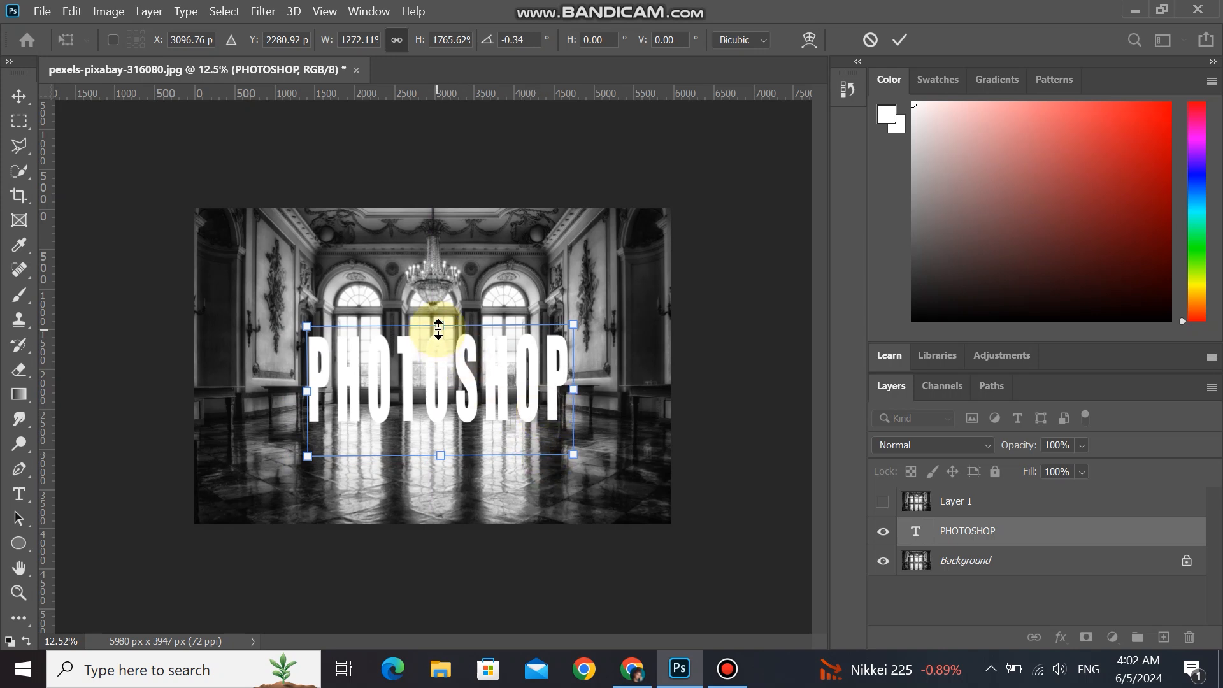
{"action": "mouse_move", "coordinate": [440, 326]}
{"action": "left_mouse_down"}
{"action": "mouse_move", "coordinate": [452, 300]}
{"action": "mouse_move", "coordinate": [446, 320]}
{"action": "left_mouse_up"}
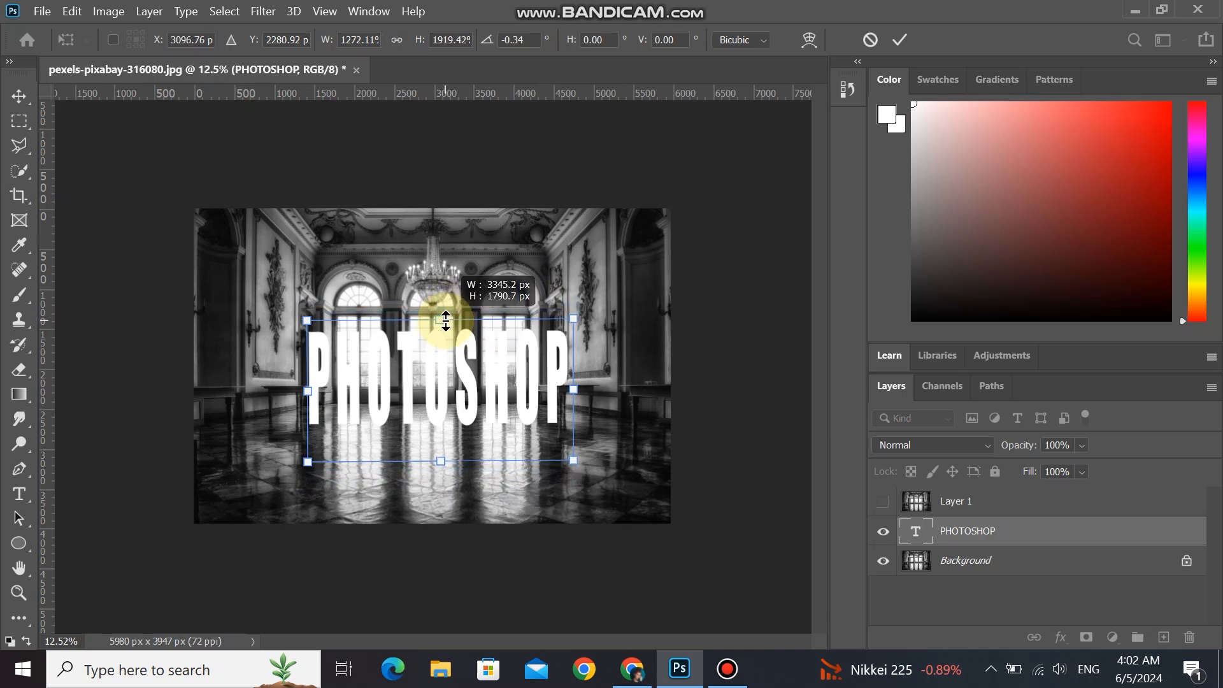
{"action": "left_click", "coordinate": [899, 39]}
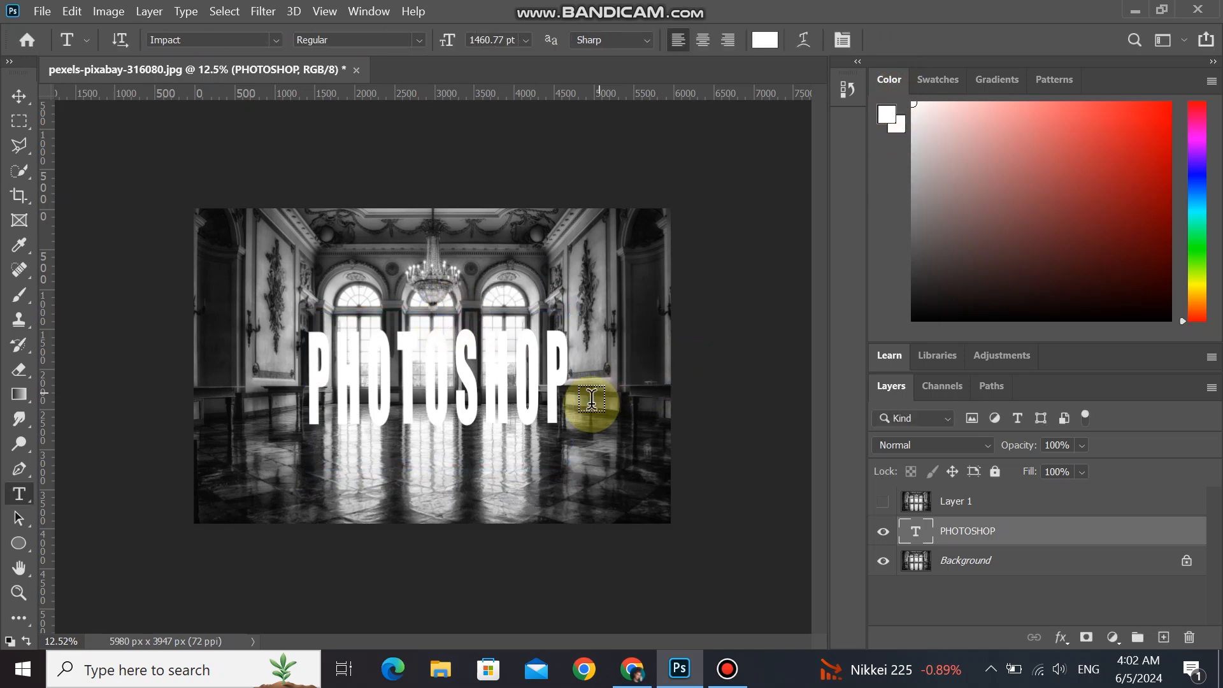
Rasterize the PHOTOSHOP text layer.
{"action": "key", "text": "v"}
{"action": "key", "text": "ctrl+plus"}
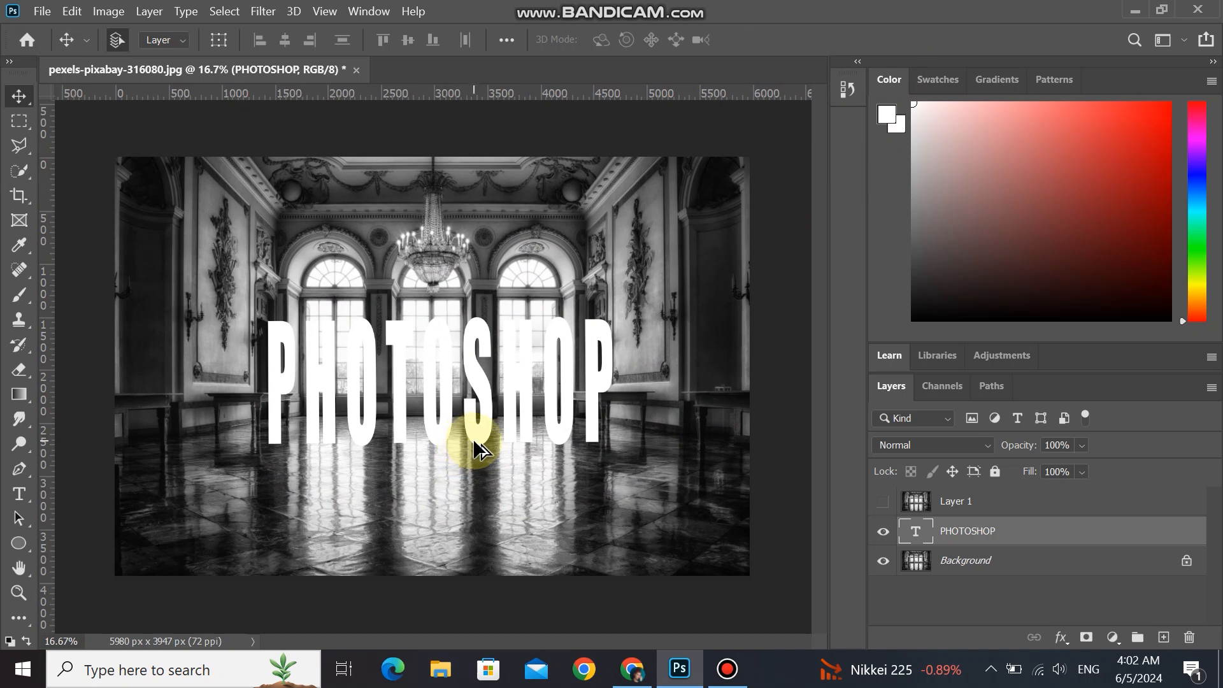
{"action": "key", "text": "ctrl+minus"}
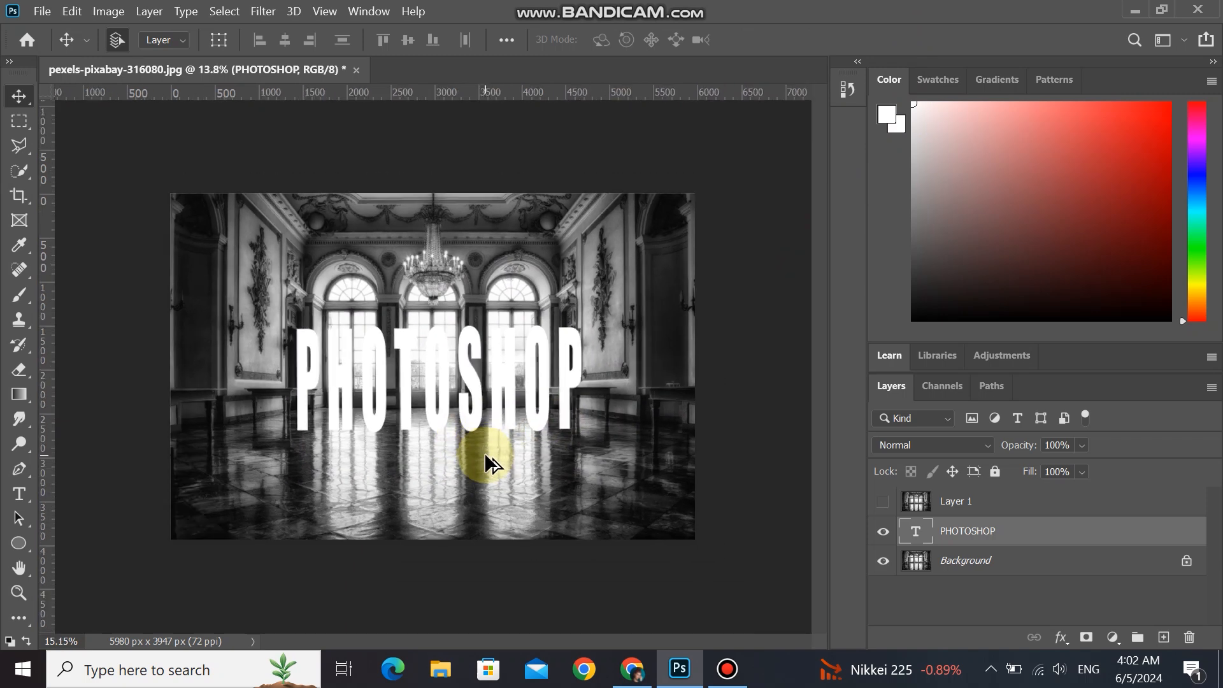
{"action": "right_click", "coordinate": [1064, 535]}
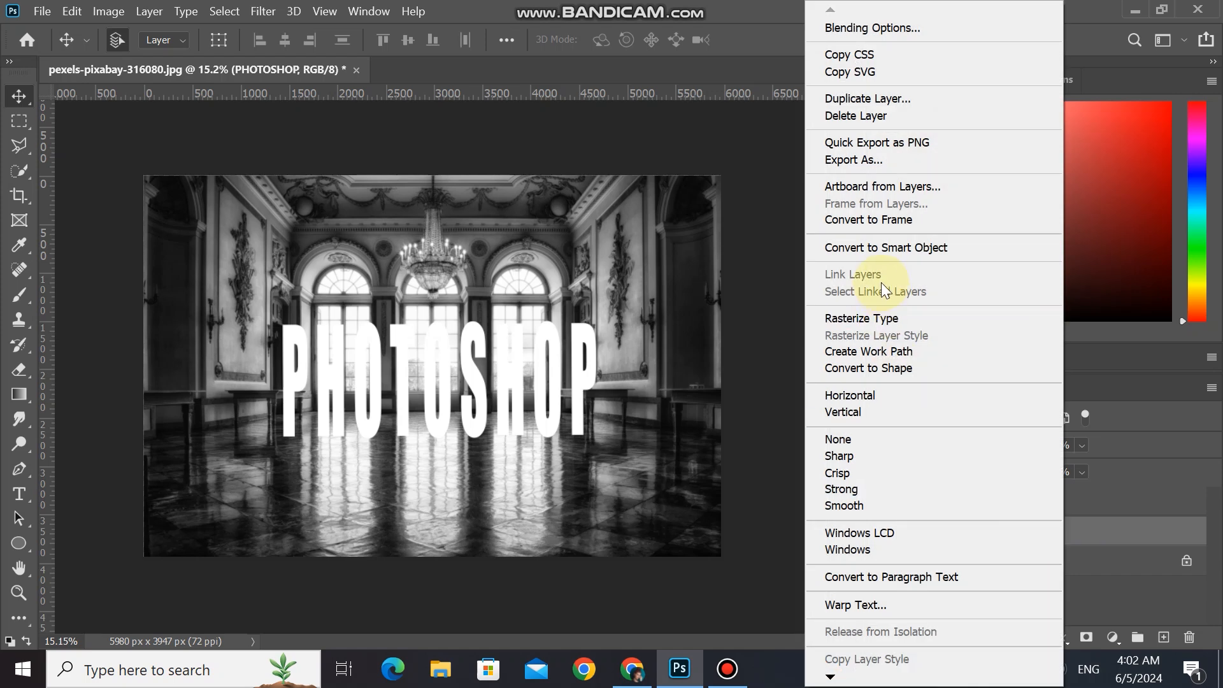
{"action": "left_click", "coordinate": [883, 317]}
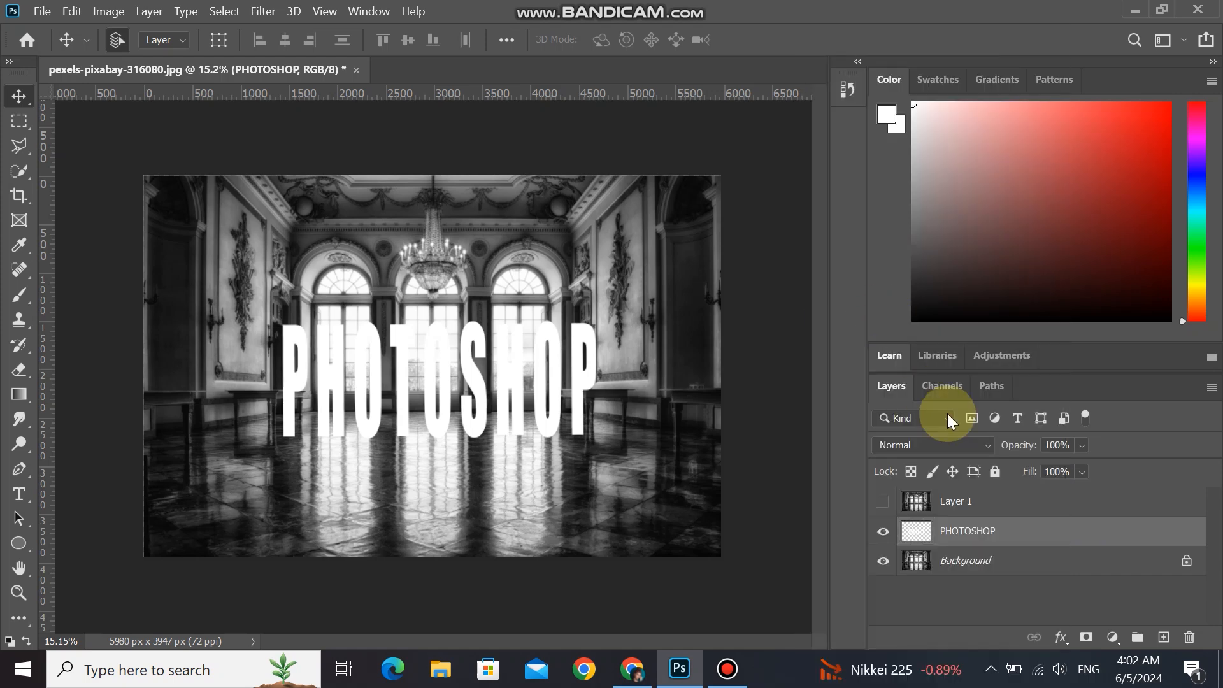
{"action": "right_click", "coordinate": [1037, 533]}
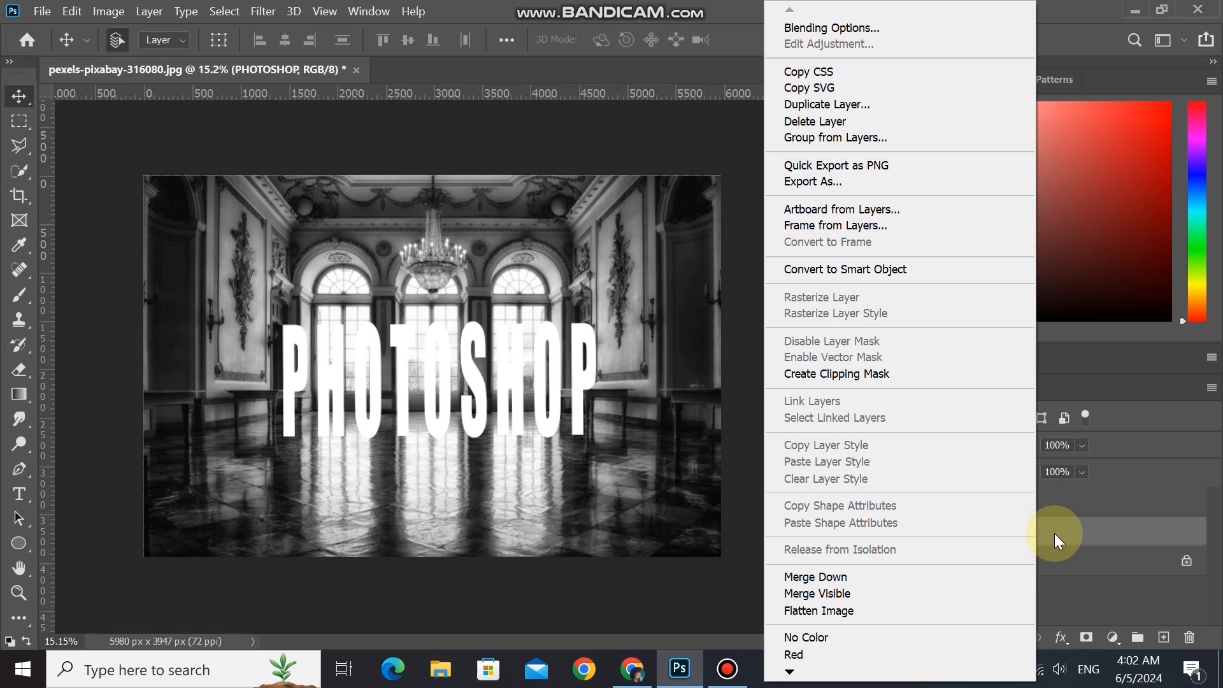
{"action": "left_click", "coordinate": [1054, 533]}
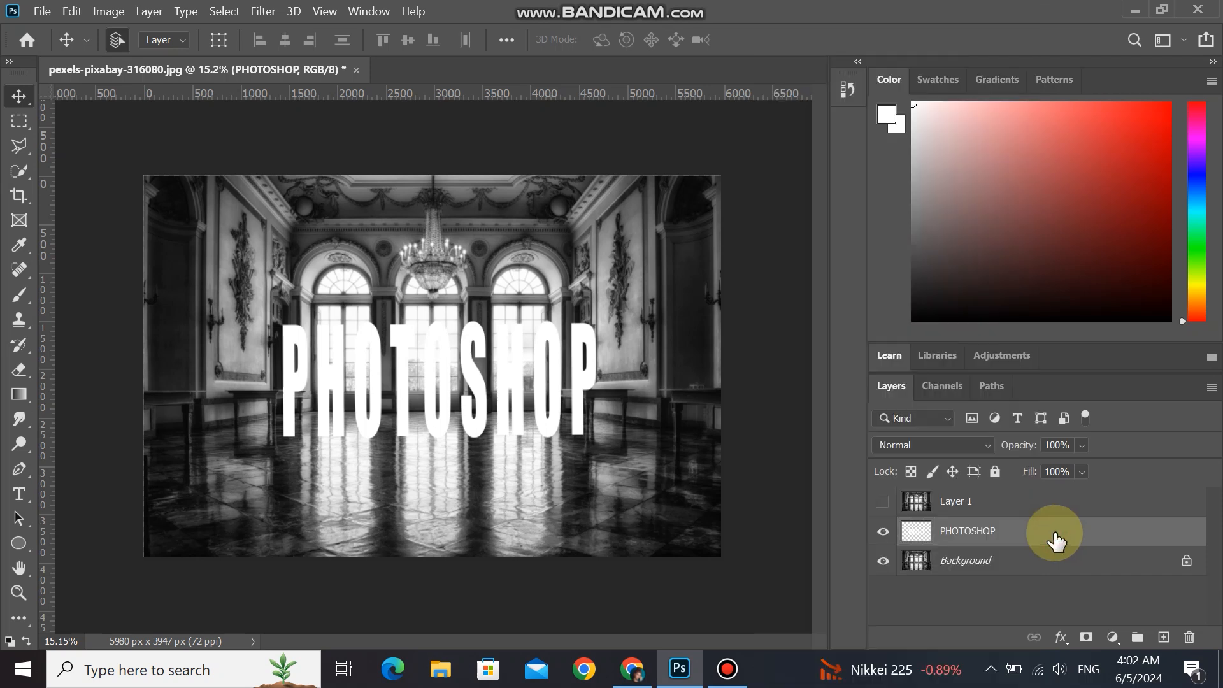
Duplicate the rasterized PHOTOSHOP layer and place the copy beneath the original in the layer stack.
{"action": "key", "text": "ctrl+j"}
{"action": "left_click_drag", "start_coordinate": [980, 532], "coordinate": [985, 560]}
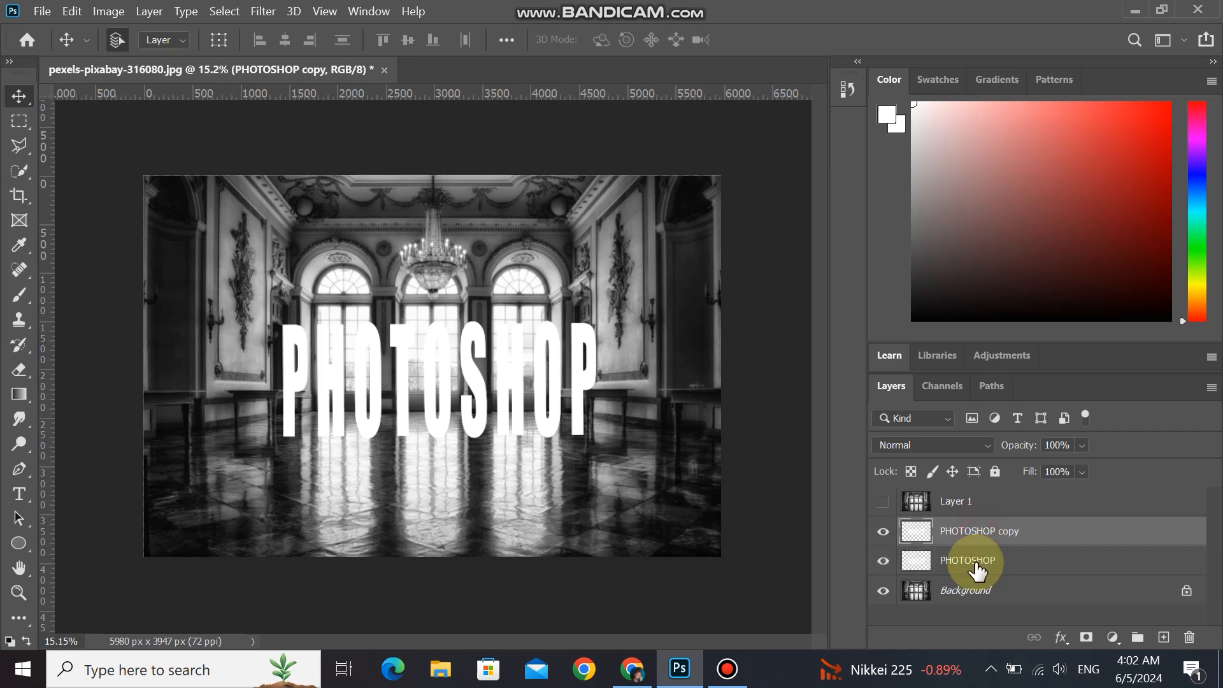
{"action": "left_click_drag", "start_coordinate": [1008, 543], "coordinate": [1007, 569]}
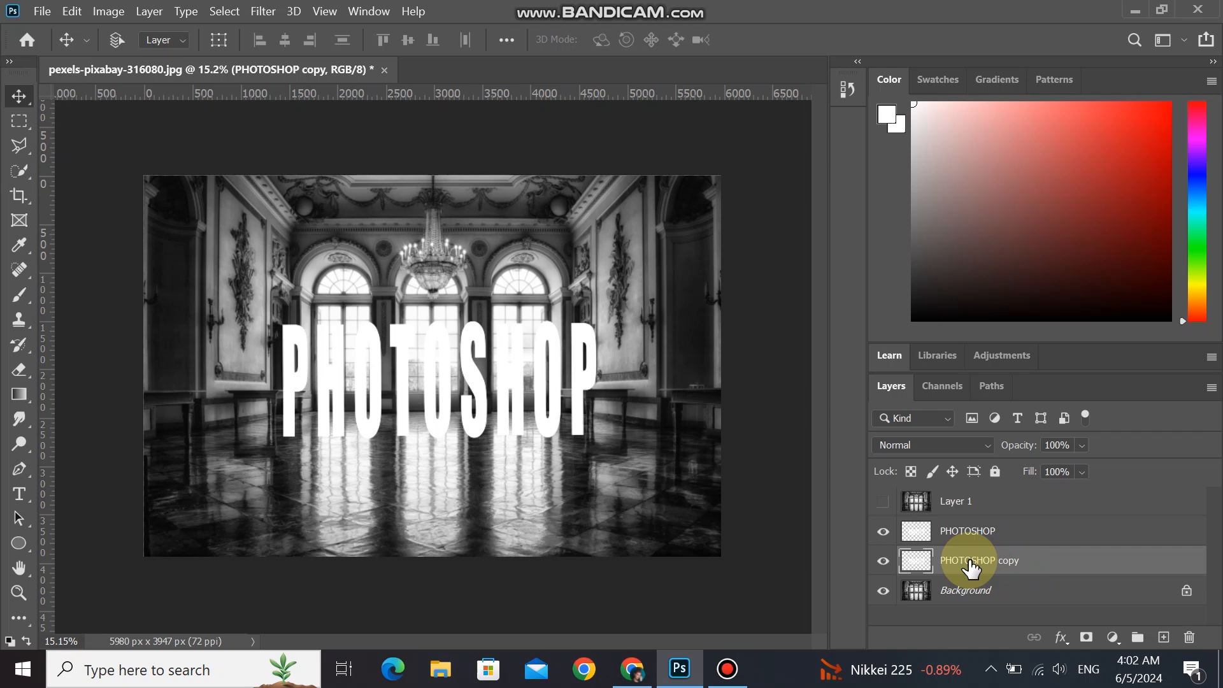
Flip the PHOTOSHOP copy vertically and move it down so it mirrors the text directly below the original letters.
{"action": "key", "text": "ctrl+t"}
{"action": "right_click", "coordinate": [482, 399]}
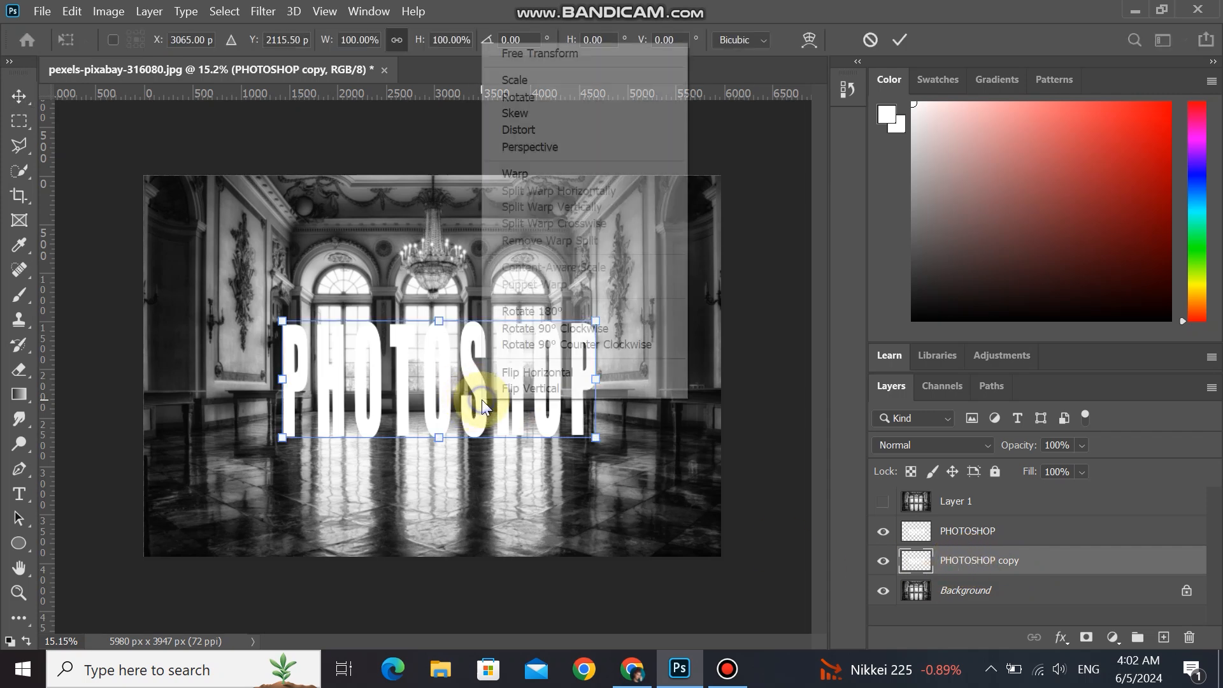
{"action": "left_click", "coordinate": [527, 388]}
{"action": "left_click_drag", "start_coordinate": [479, 429], "coordinate": [480, 536]}
Apply a Perspective transform to the flipped copy, spreading its near edge across the floor to about 169.5% width.
{"action": "right_click", "coordinate": [557, 499]}
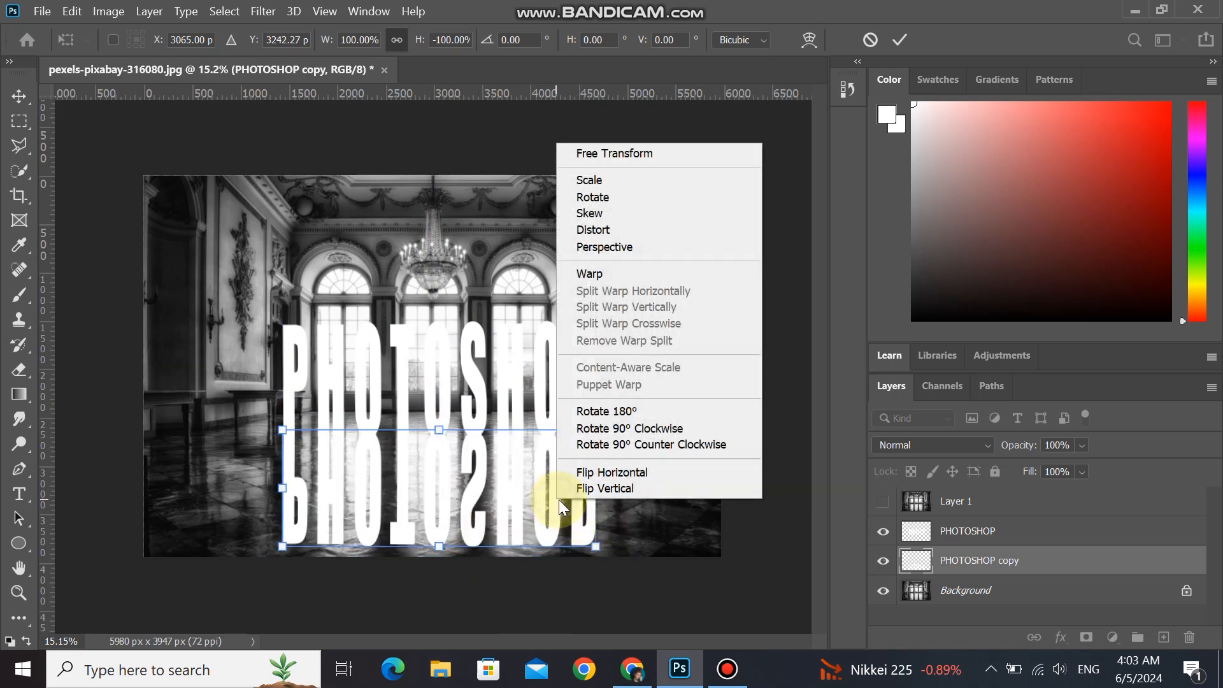
{"action": "left_click", "coordinate": [629, 245]}
{"action": "left_click_drag", "start_coordinate": [597, 549], "coordinate": [706, 549]}
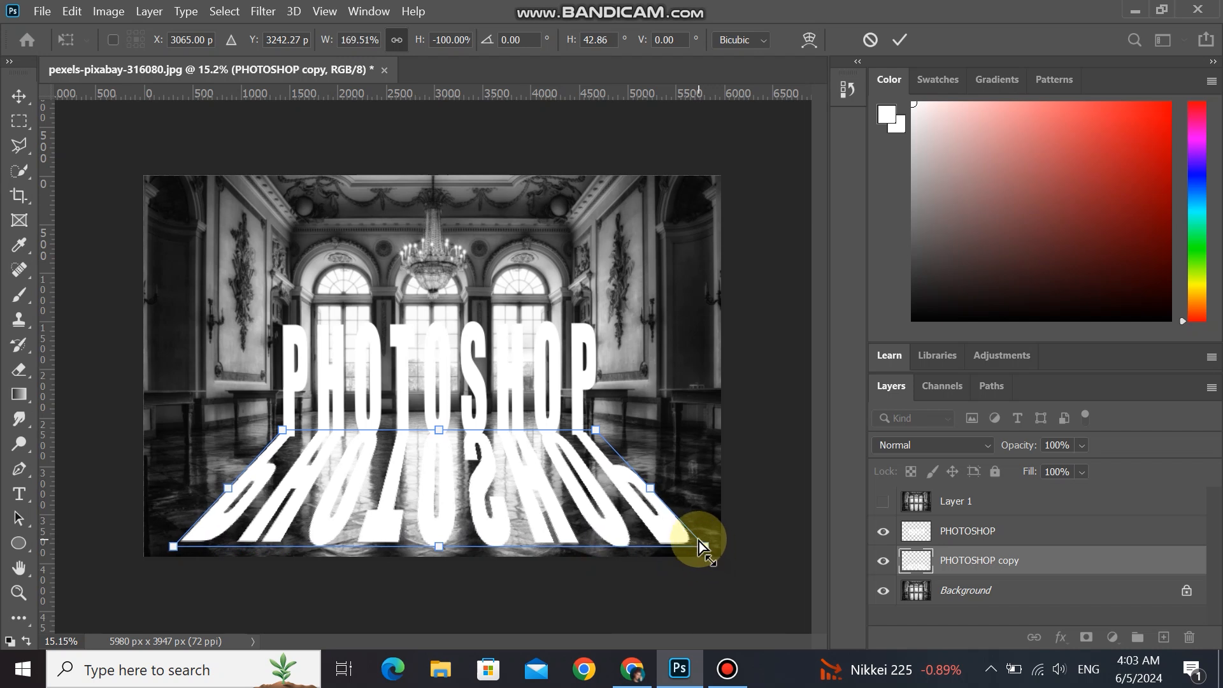
{"action": "key", "text": "Down"}
{"action": "key", "text": "Down"}
{"action": "key", "text": "Down"}
{"action": "key", "text": "Down"}
{"action": "key", "text": "Down"}
{"action": "key", "text": "Return"}
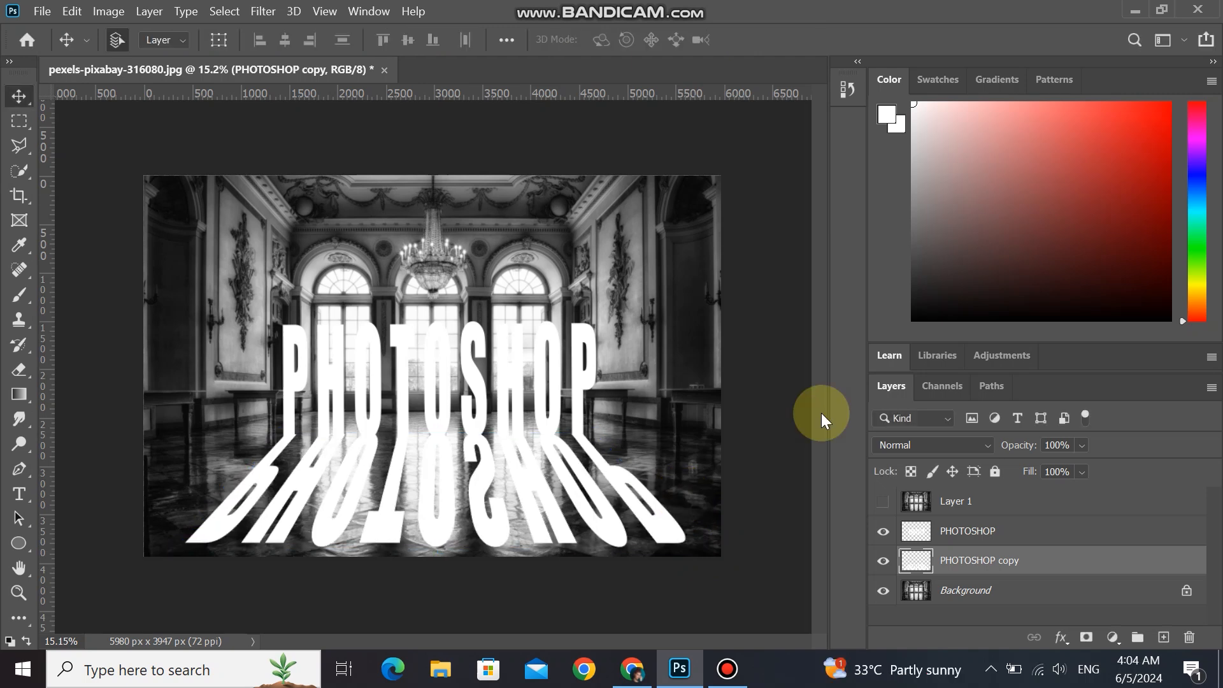
Apply a Gaussian Blur with a 13.9-pixel radius to the PHOTOSHOP copy layer.
{"action": "key", "text": "ctrl+minus"}
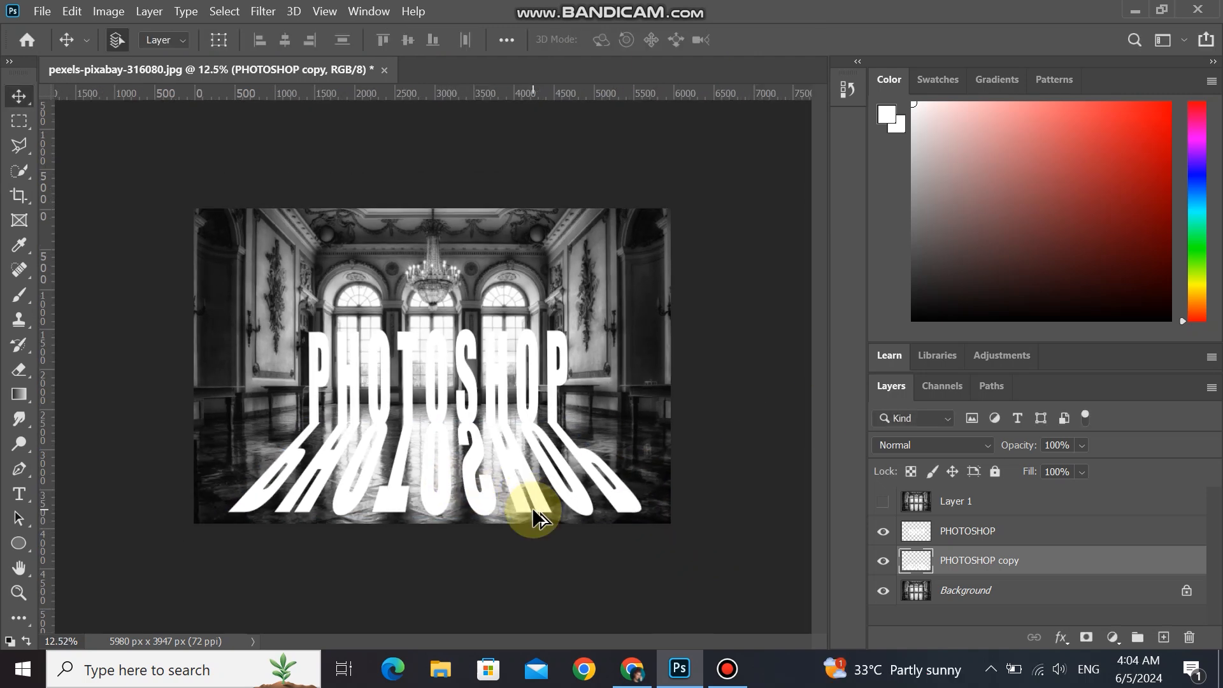
{"action": "scroll", "coordinate": [533, 508], "scroll_direction": "up", "scroll_amount": 4}
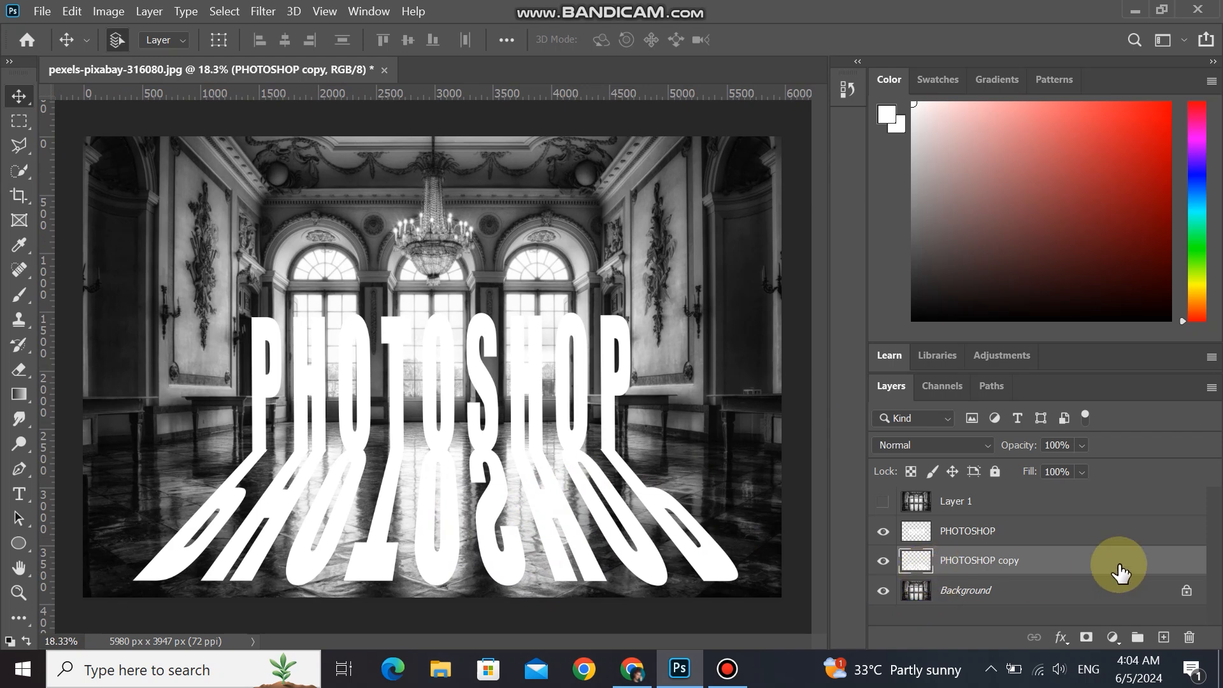
{"action": "left_click", "coordinate": [262, 11]}
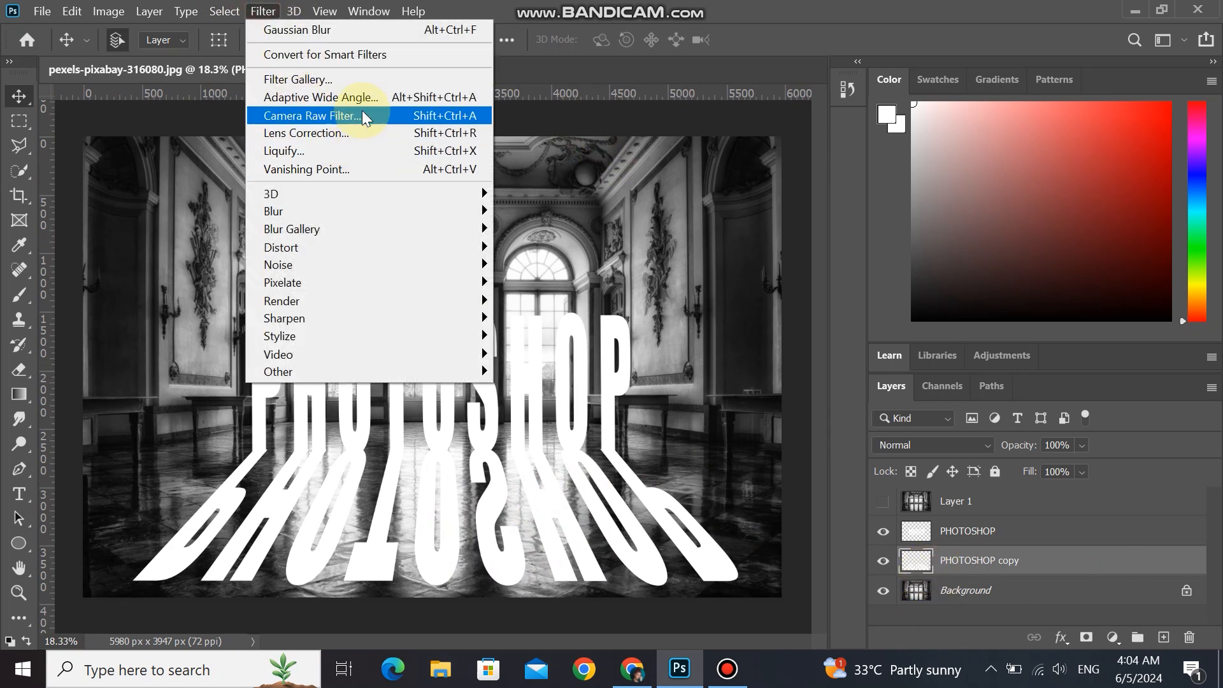
{"action": "mouse_move", "coordinate": [352, 212]}
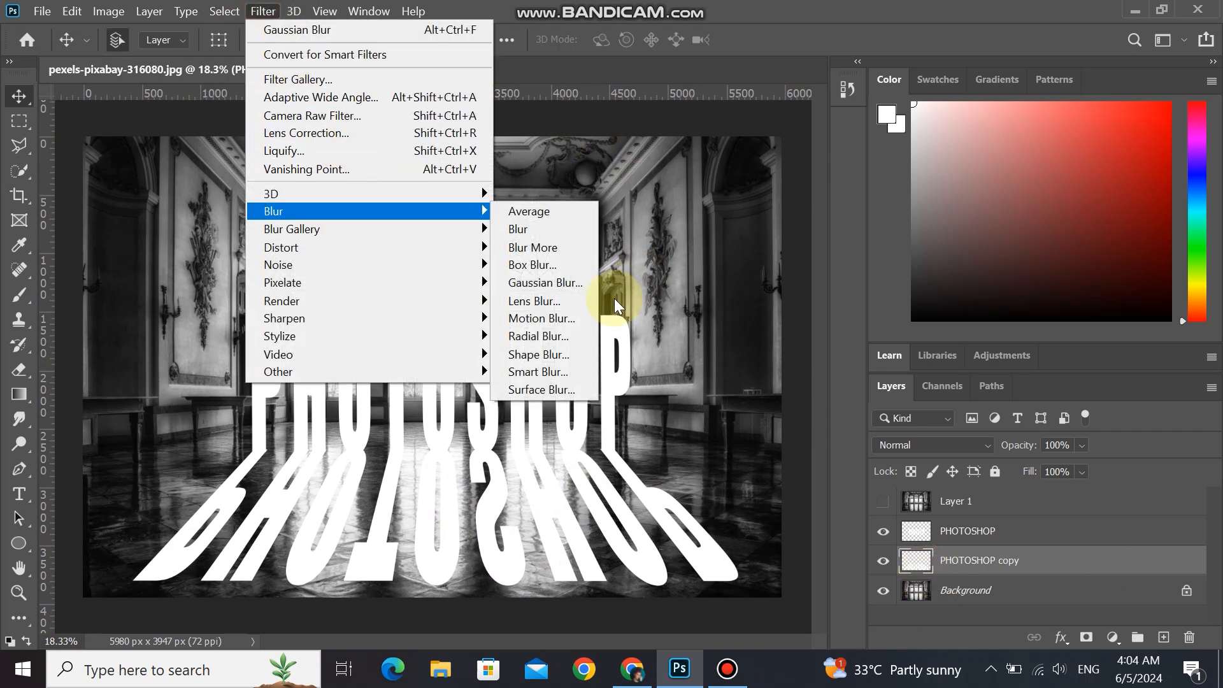
{"action": "left_click", "coordinate": [577, 283]}
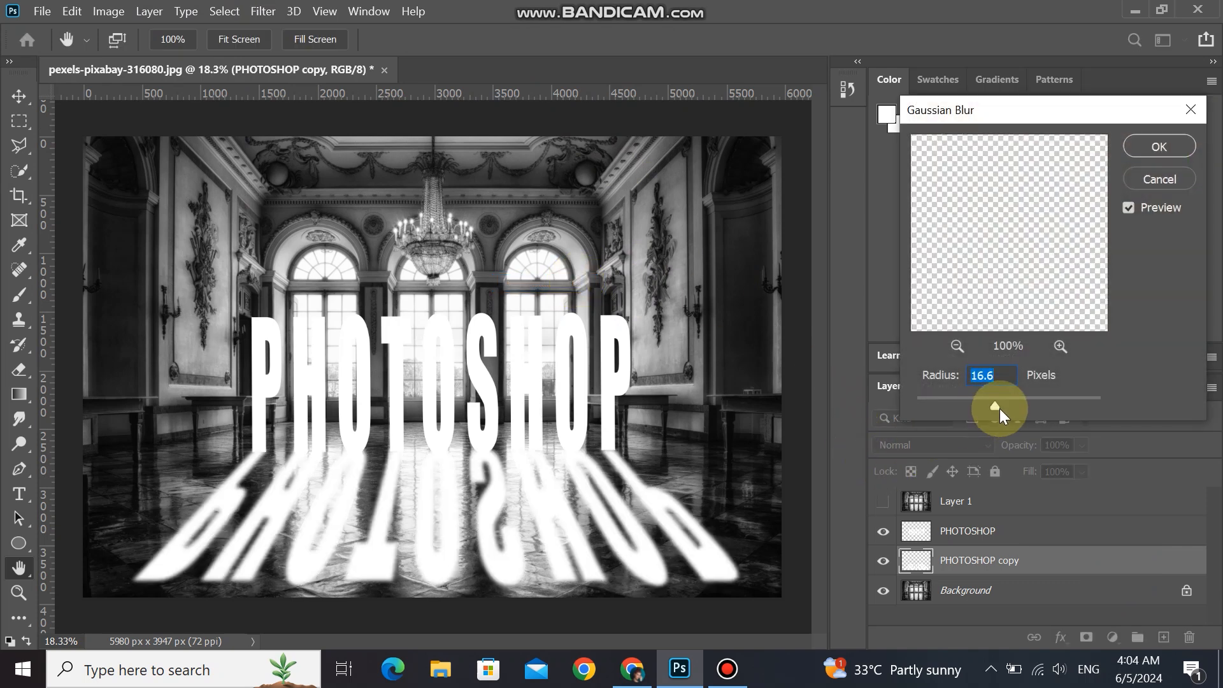
{"action": "left_click_drag", "start_coordinate": [997, 409], "coordinate": [994, 404]}
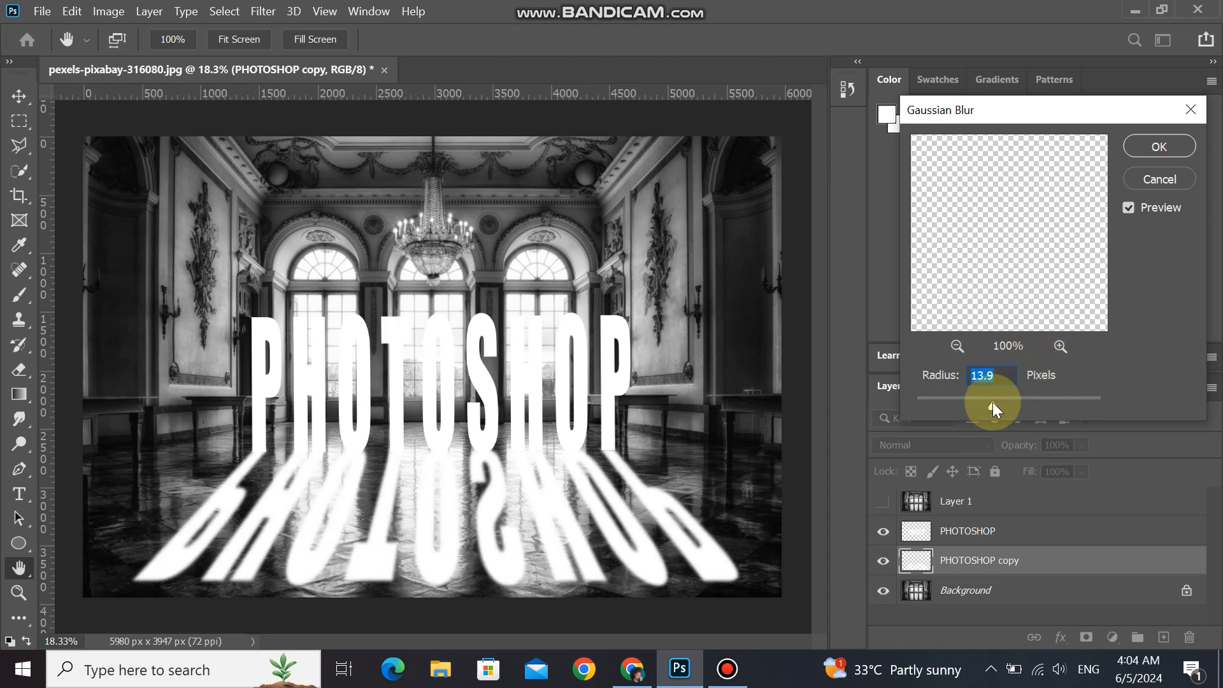
{"action": "left_click", "coordinate": [1168, 149]}
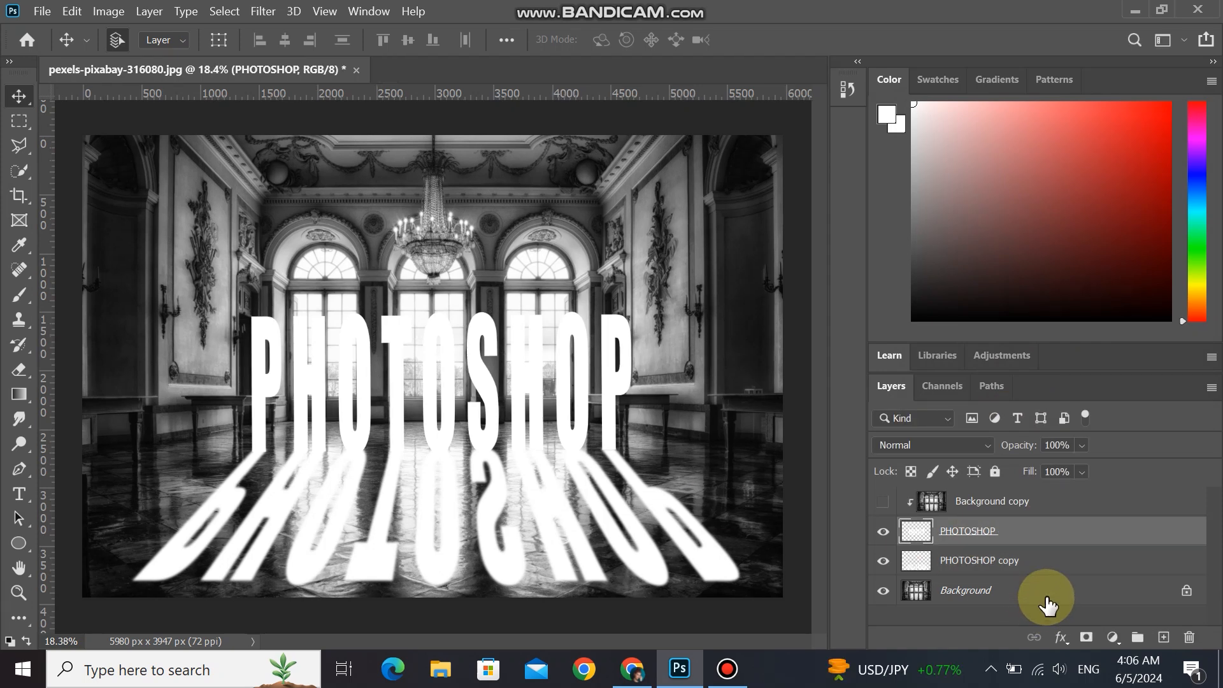
Add a Hue/Saturation adjustment layer above the Background and set its Lightness to -58.
{"action": "left_click", "coordinate": [1045, 593]}
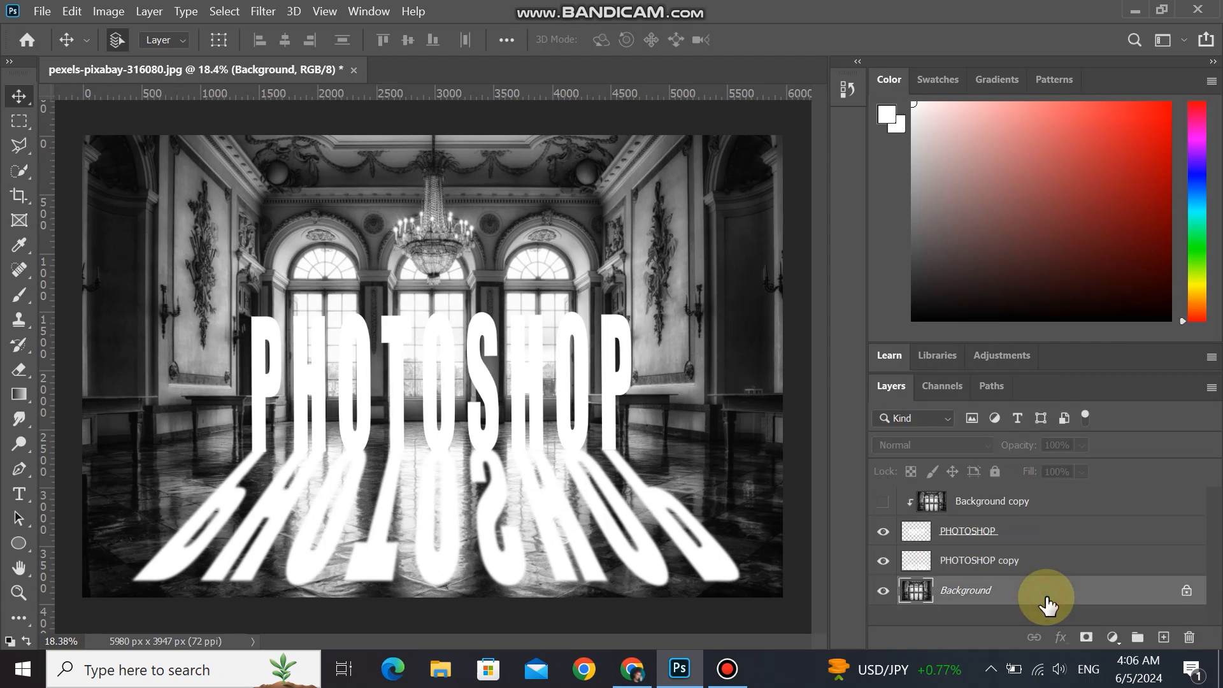
{"action": "left_click", "coordinate": [1112, 638]}
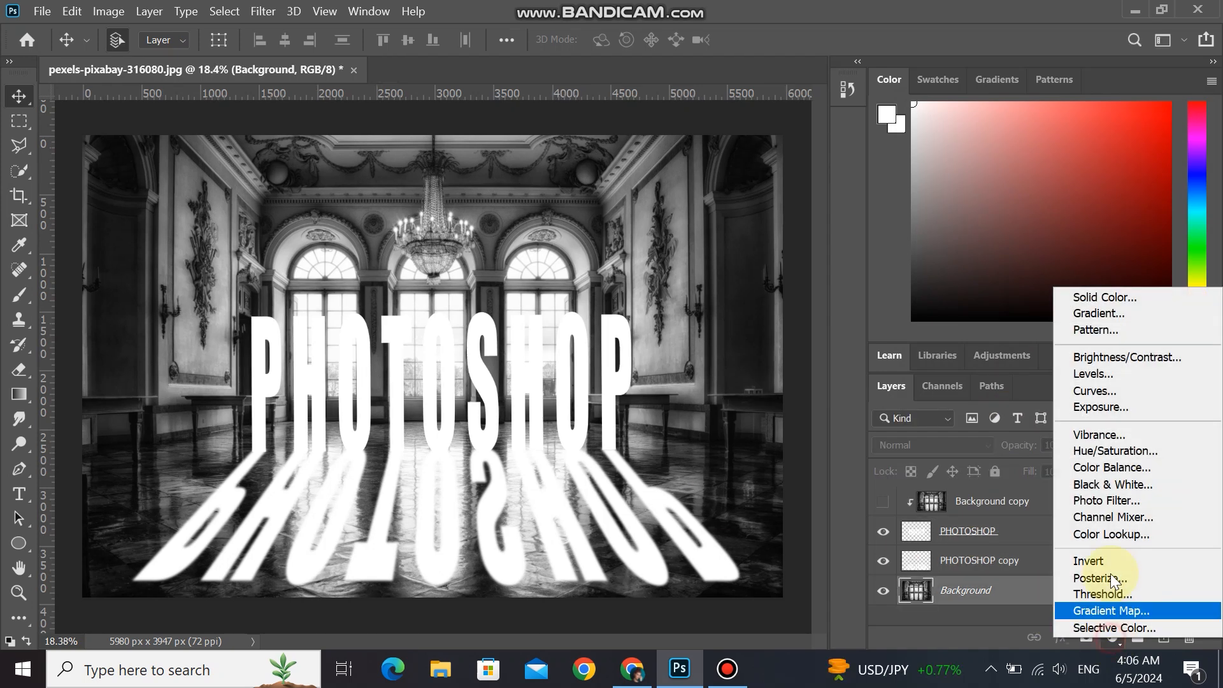
{"action": "left_click", "coordinate": [1129, 456]}
{"action": "left_click_drag", "start_coordinate": [707, 146], "coordinate": [1061, 124]}
{"action": "left_click_drag", "start_coordinate": [972, 340], "coordinate": [889, 353]}
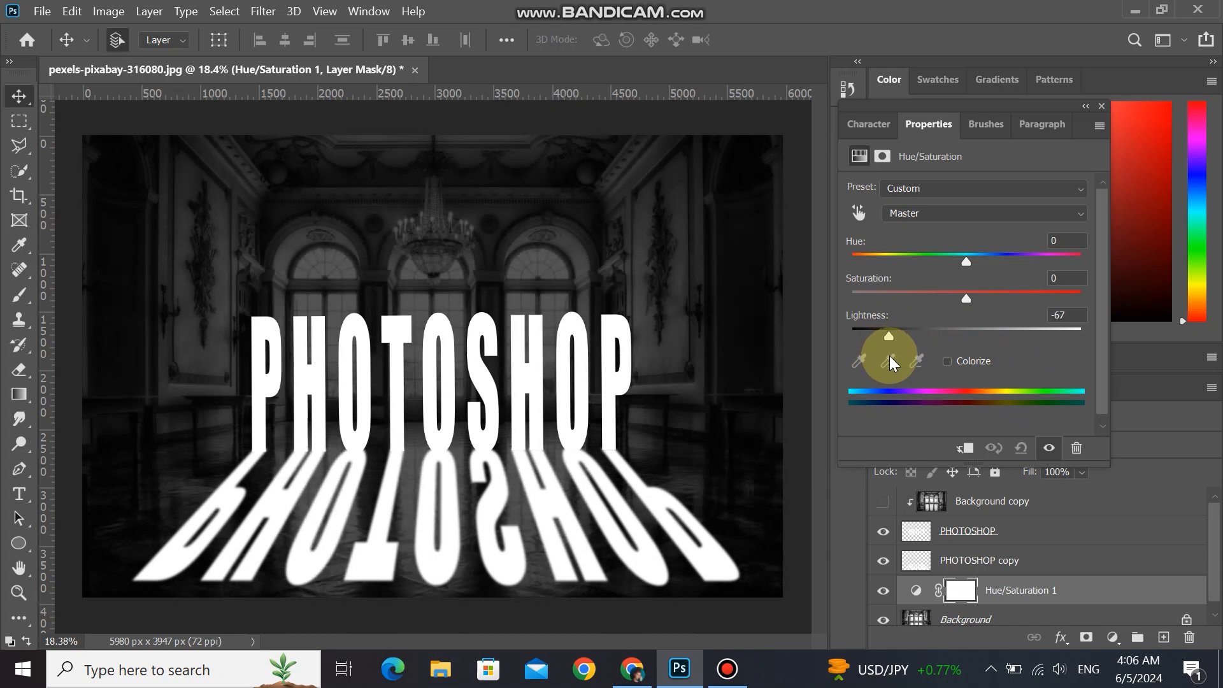
{"action": "left_click_drag", "start_coordinate": [892, 357], "coordinate": [899, 358]}
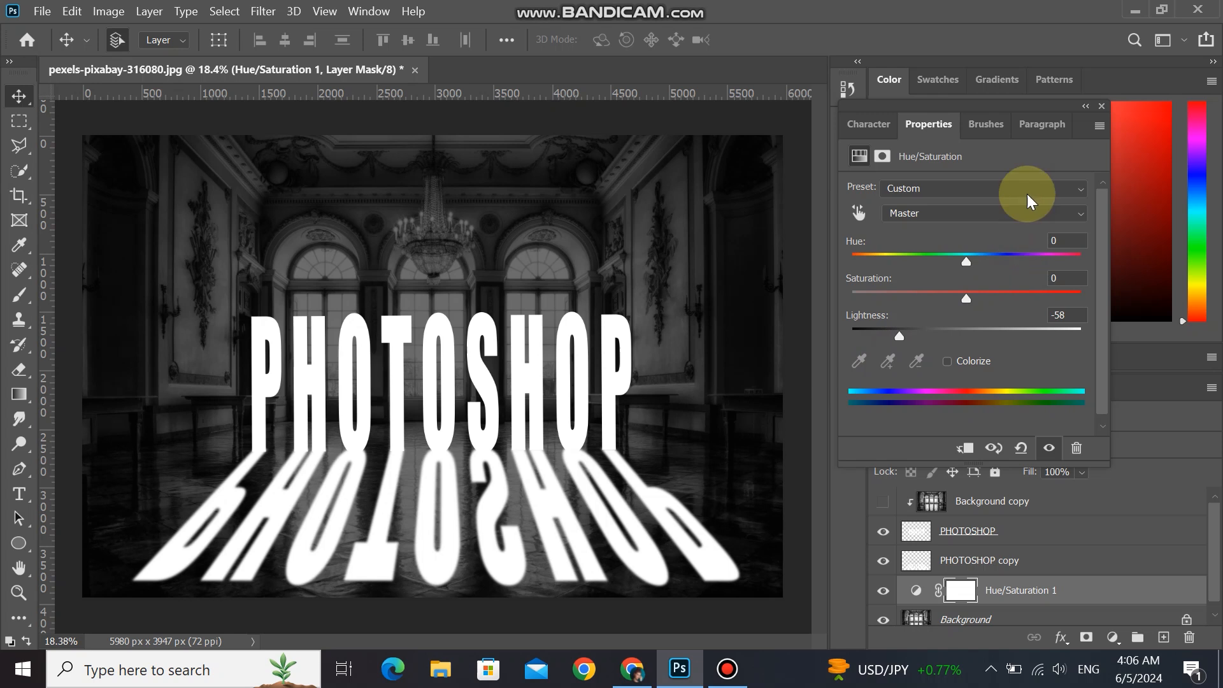
{"action": "left_click", "coordinate": [1085, 107]}
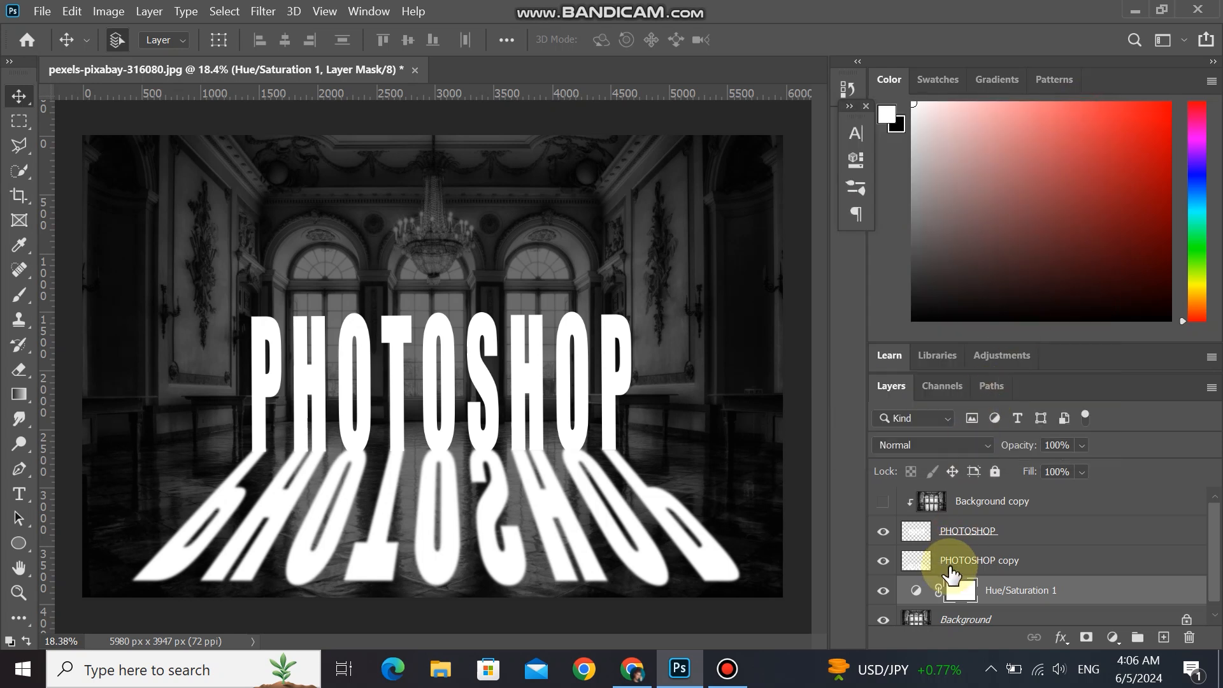
Make the Background copy layer visible and clip it to the PHOTOSHOP text layer.
{"action": "left_click", "coordinate": [1013, 503]}
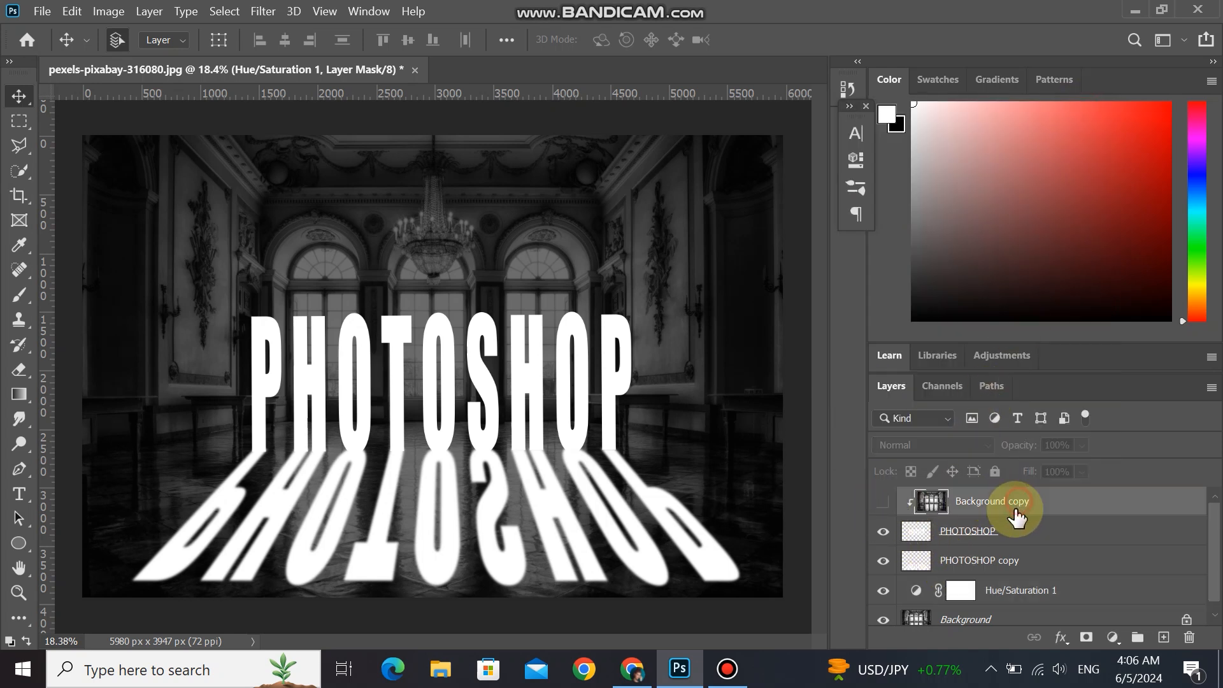
{"action": "left_click", "coordinate": [884, 502]}
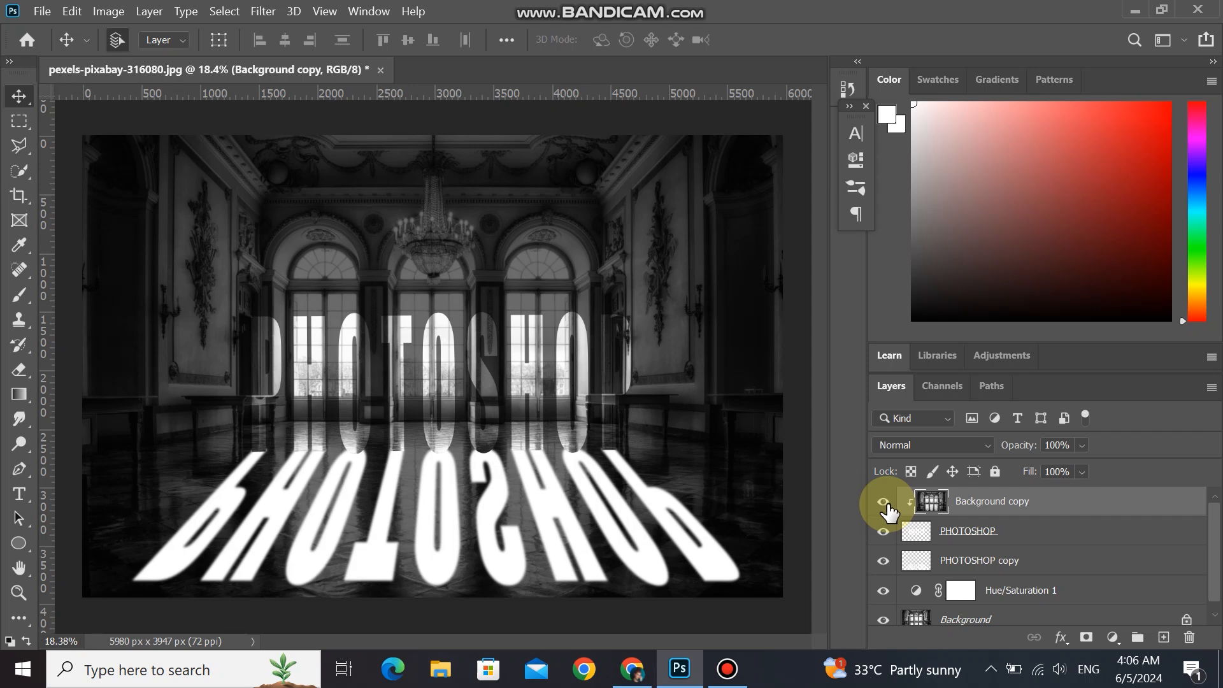
{"action": "left_click", "coordinate": [915, 516], "text": "alt"}
{"action": "left_click", "coordinate": [884, 503]}
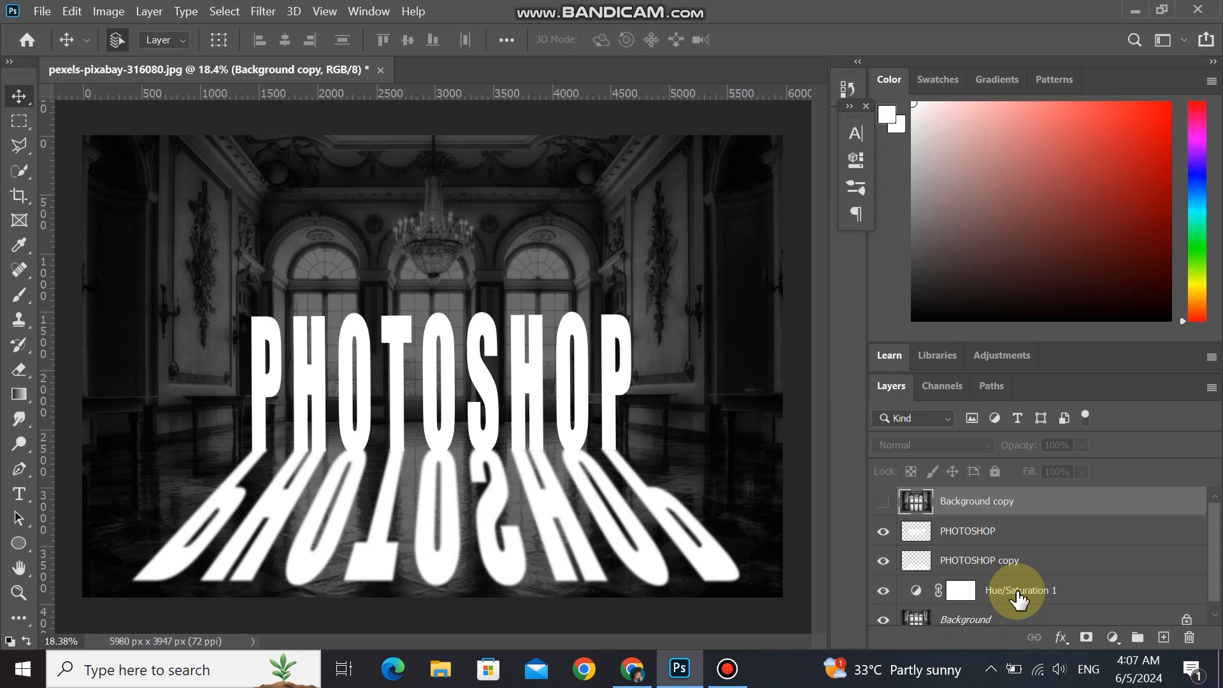
{"action": "left_click", "coordinate": [883, 503]}
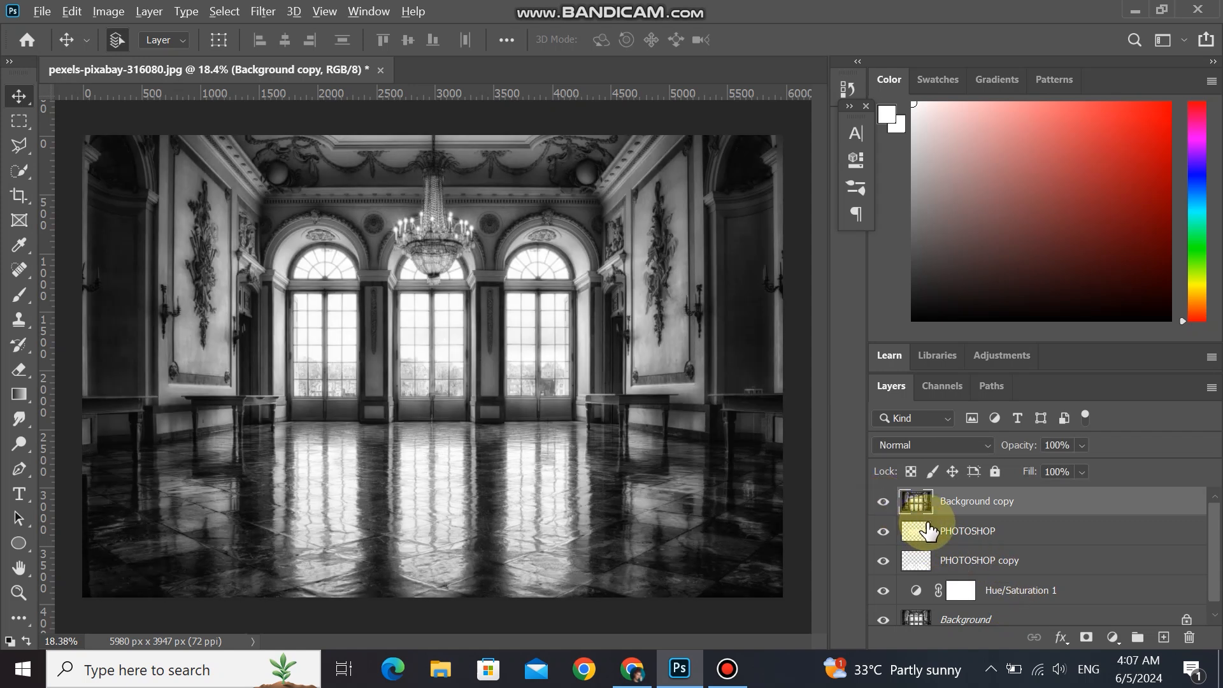
{"action": "left_click", "coordinate": [930, 513], "text": "alt"}
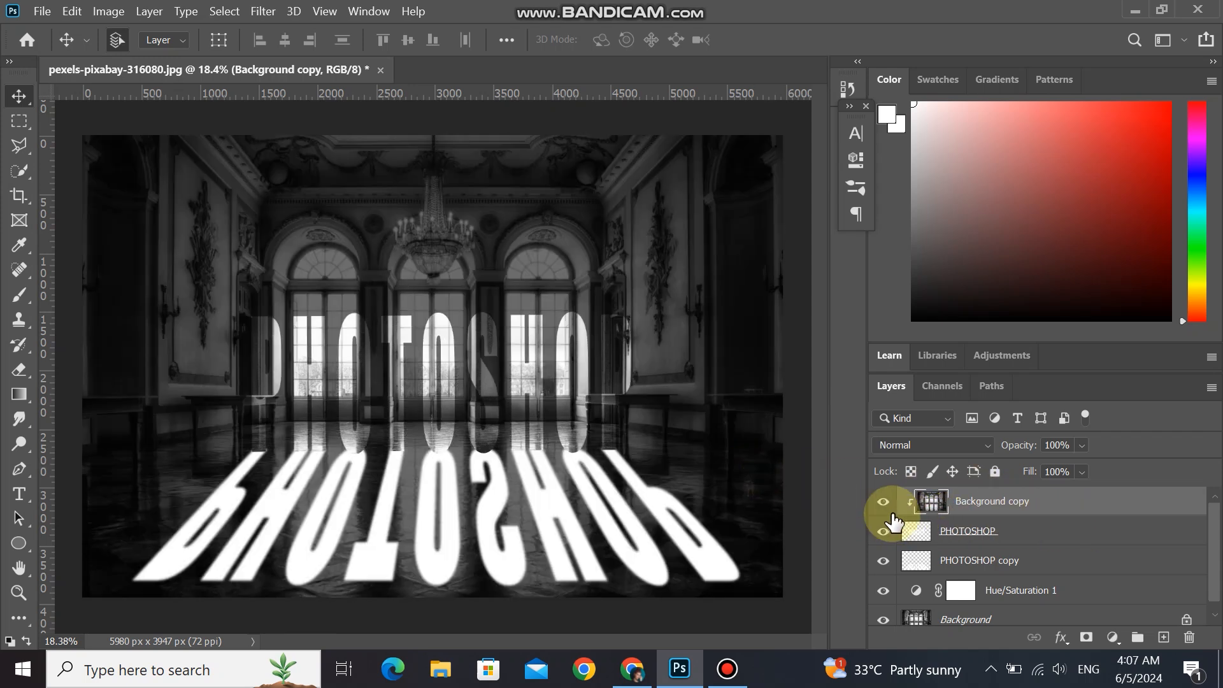
{"action": "left_click", "coordinate": [886, 503]}
{"action": "left_click", "coordinate": [885, 503]}
Open the PHOTOSHOP layer's style settings and enable only the white Stroke, leaving the black 10 px Stroke off.
{"action": "left_click", "coordinate": [1117, 536]}
{"action": "double_click", "coordinate": [1118, 542]}
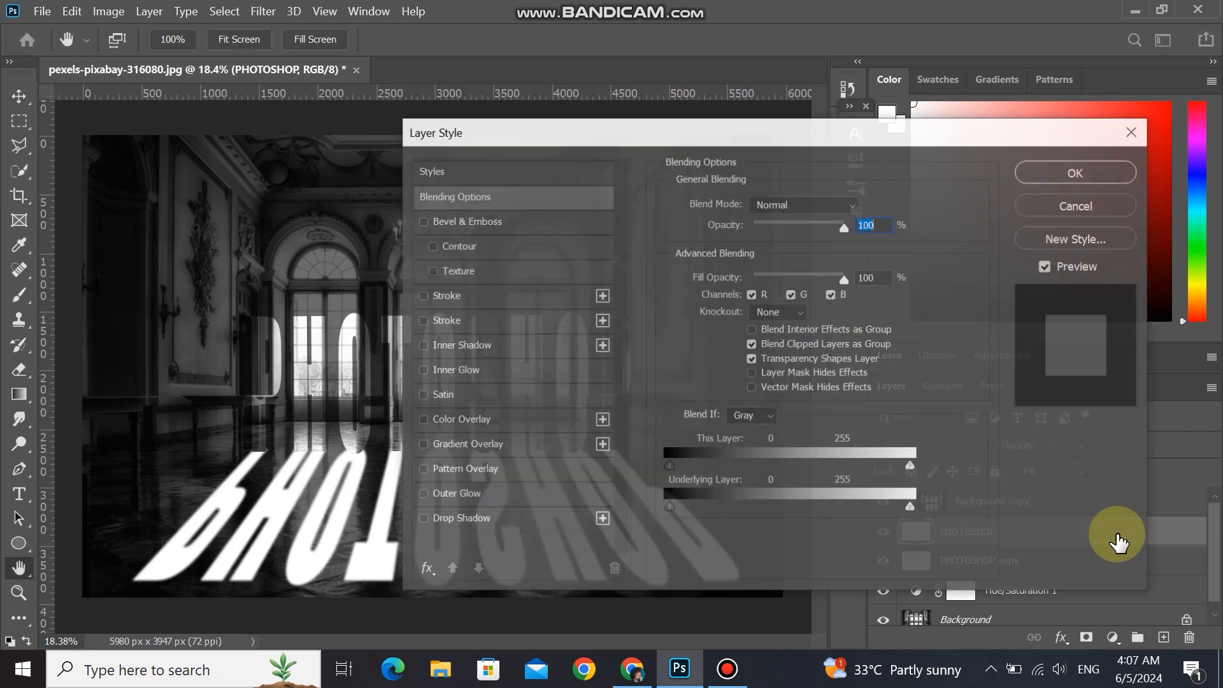
{"action": "left_click_drag", "start_coordinate": [846, 136], "coordinate": [1136, 78]}
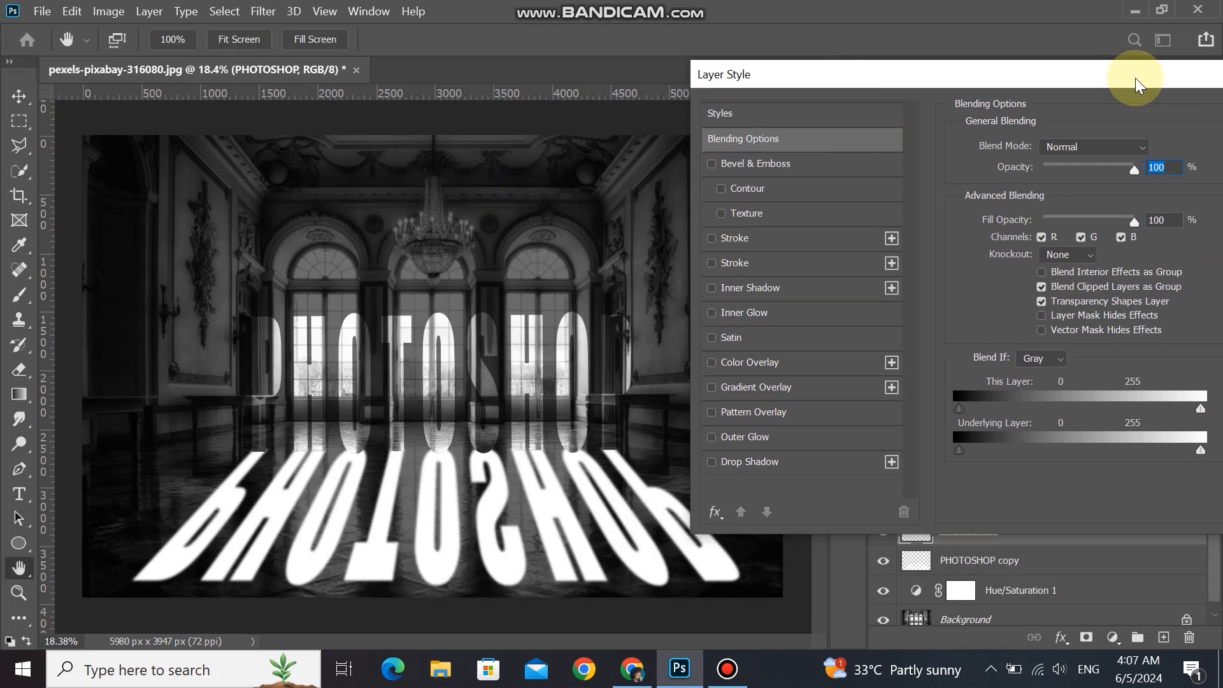
{"action": "left_click", "coordinate": [759, 262]}
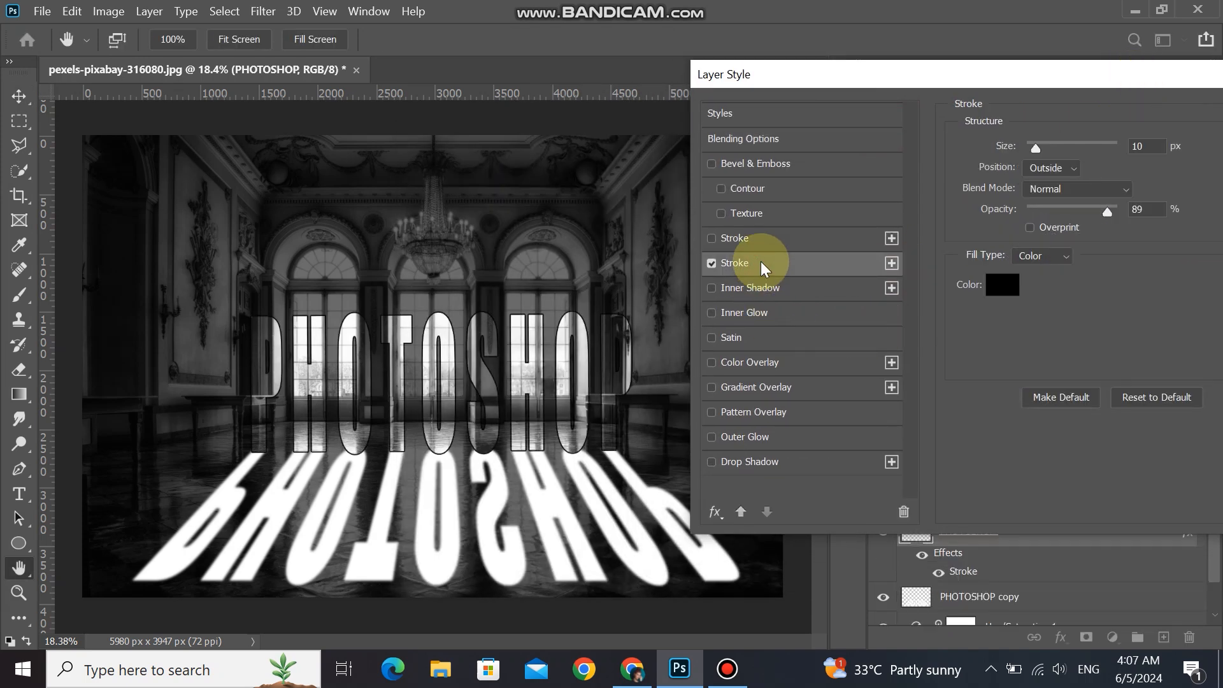
{"action": "left_click", "coordinate": [713, 263]}
{"action": "left_click", "coordinate": [713, 239]}
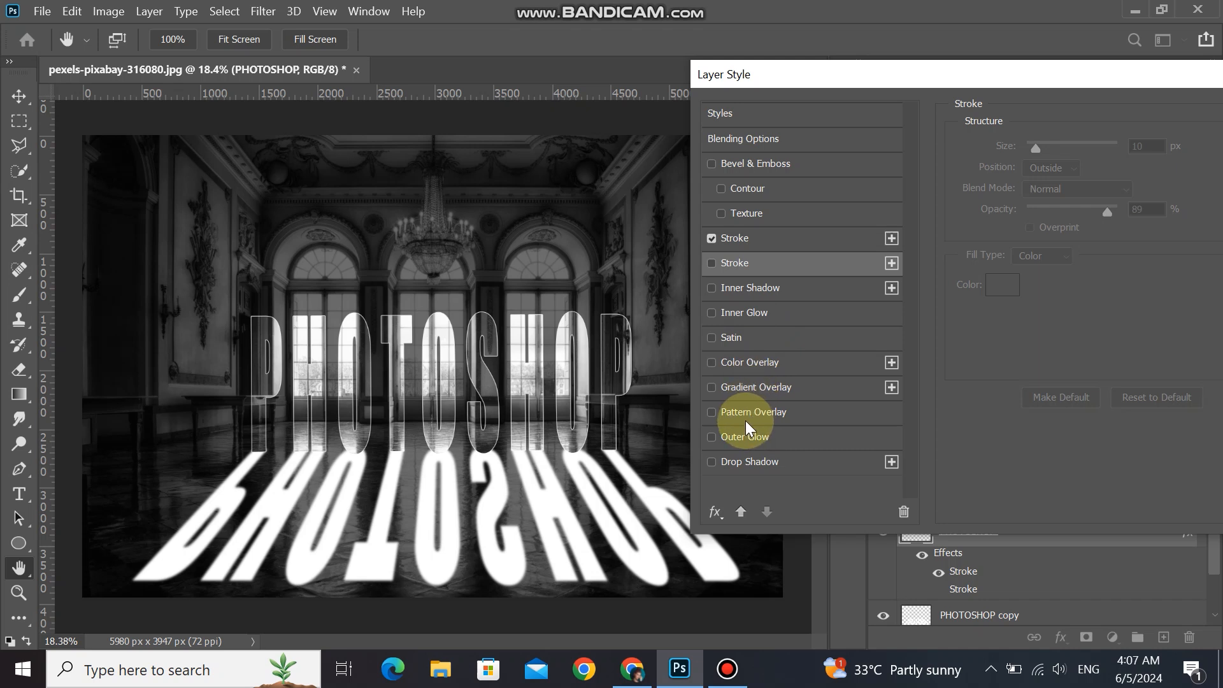
Add an Inner Glow at 45% opacity and 29 px size and an Outer Glow at 21% opacity and 234 px size to the PHOTOSHOP layer.
{"action": "left_click", "coordinate": [747, 316]}
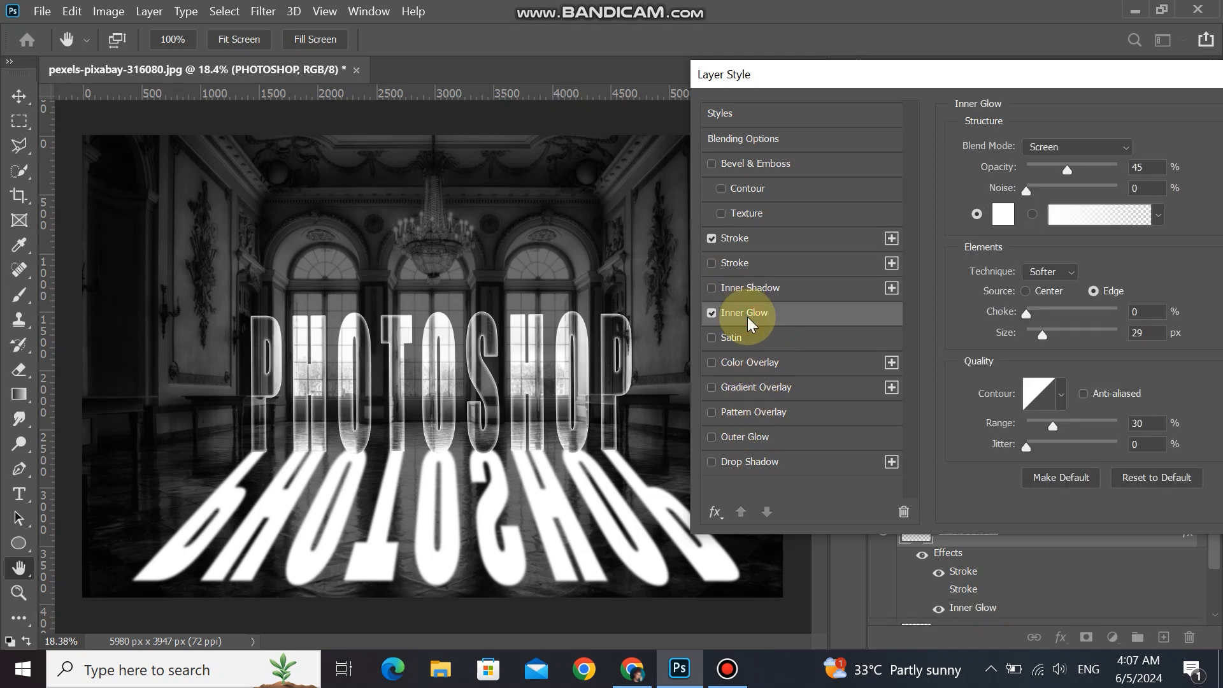
{"action": "left_click", "coordinate": [751, 440]}
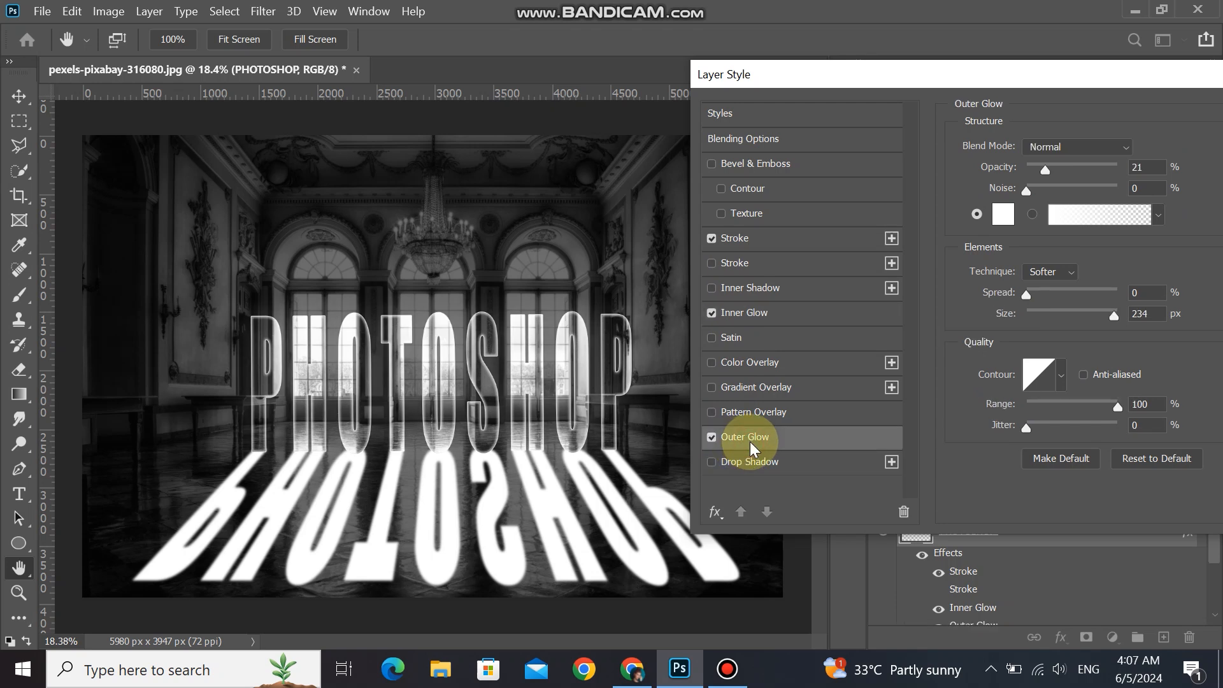
{"action": "left_click_drag", "start_coordinate": [1074, 84], "coordinate": [952, 51]}
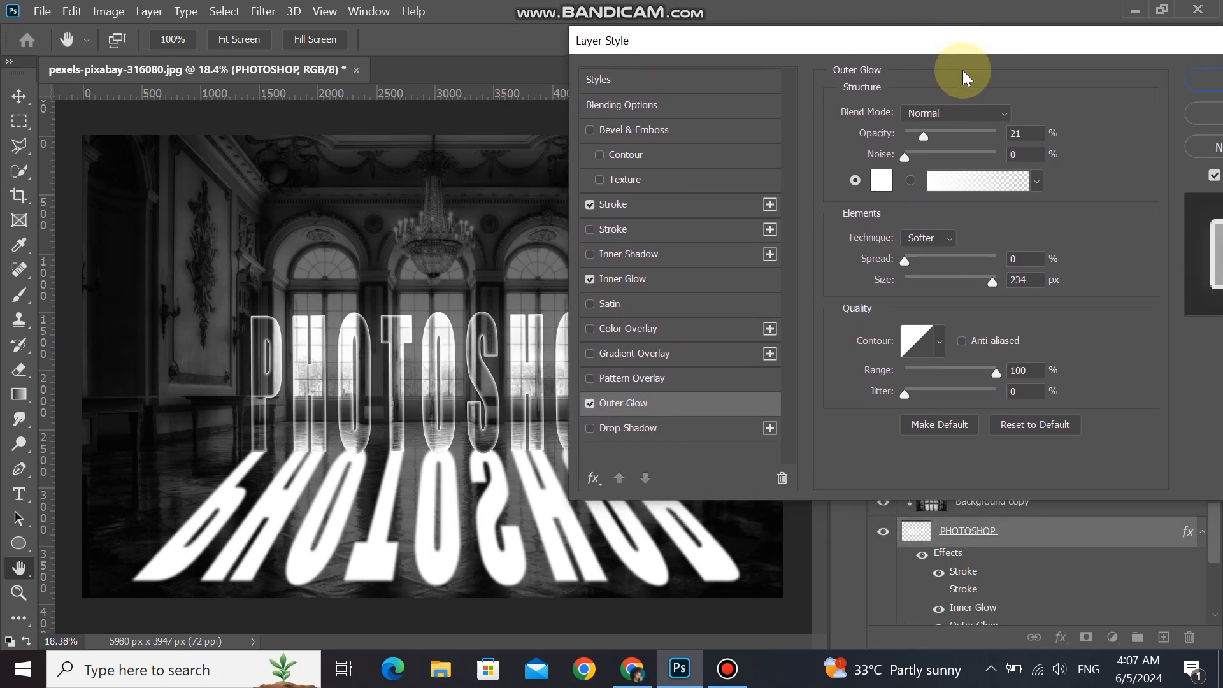
{"action": "left_click", "coordinate": [1205, 89]}
{"action": "left_click", "coordinate": [494, 406]}
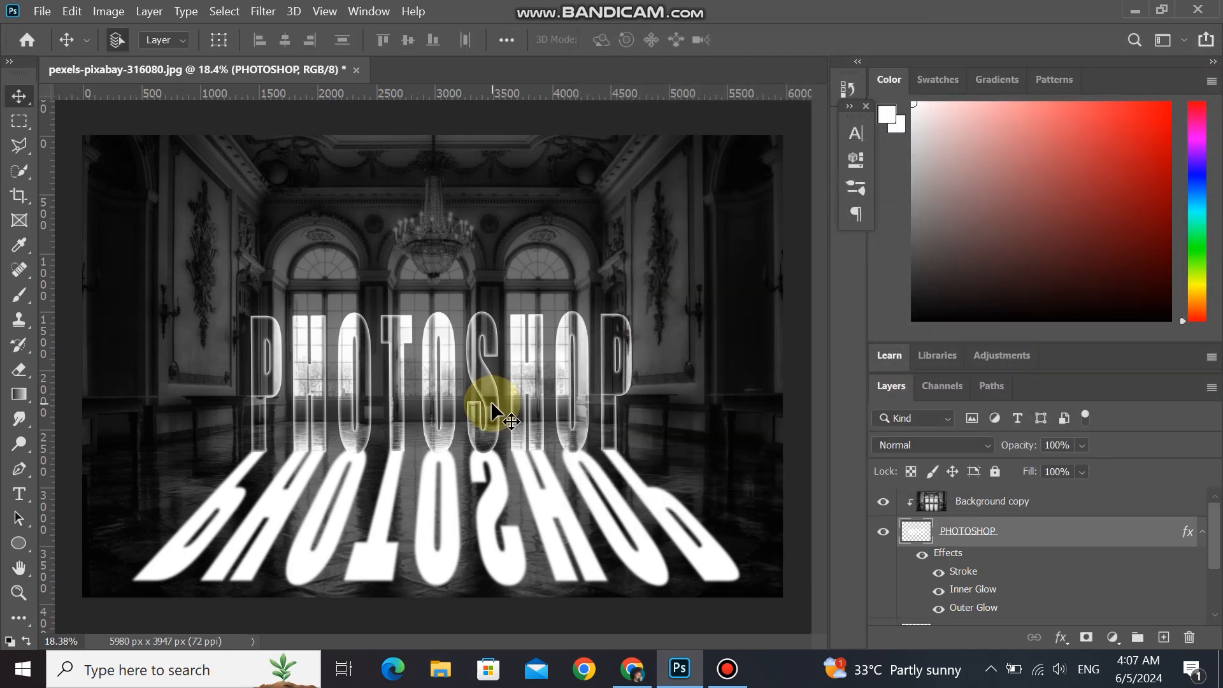
{"action": "left_click", "coordinate": [519, 488]}
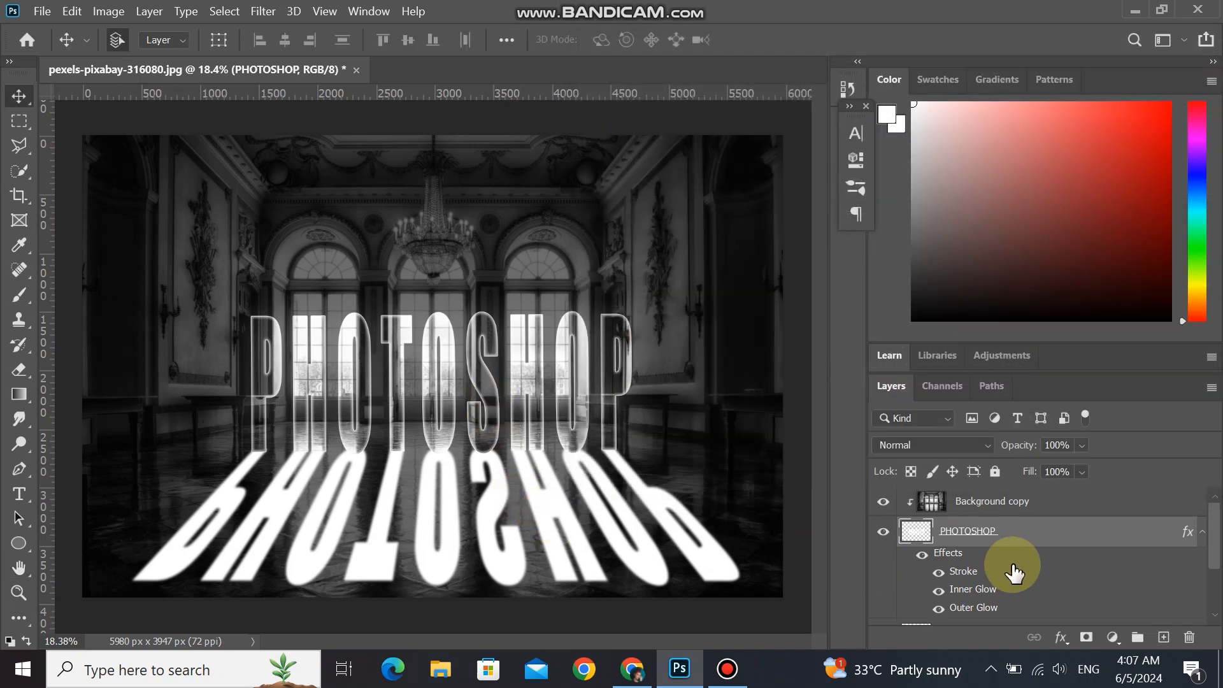
Blend the PHOTOSHOP copy layer into the floor by splitting its Blend If Underlying Layer black point to 0 / 106.
{"action": "scroll", "coordinate": [1218, 534], "scroll_direction": "down", "scroll_amount": 3}
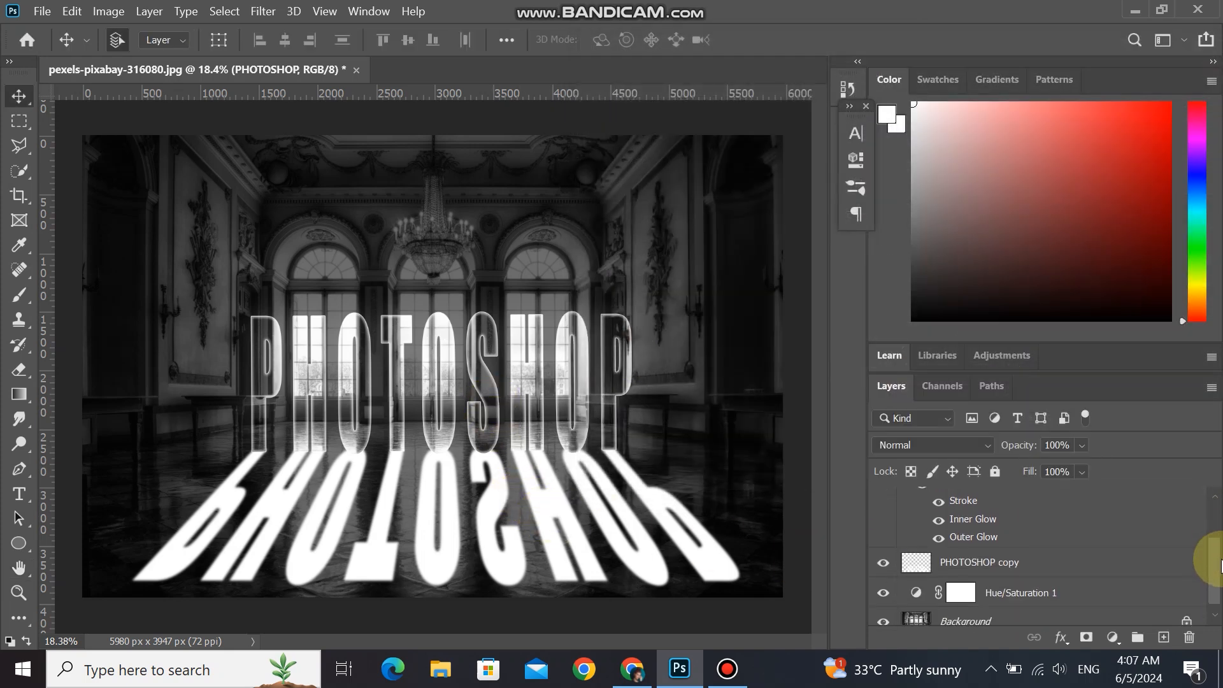
{"action": "left_click", "coordinate": [1086, 559]}
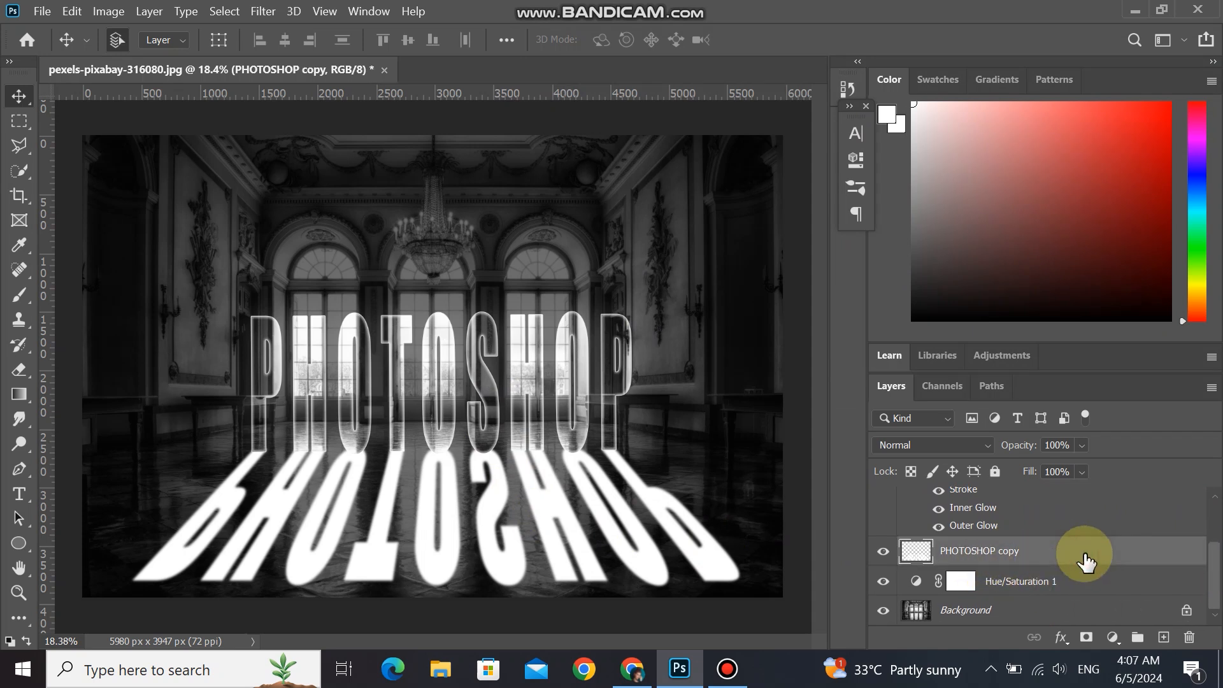
{"action": "left_click", "coordinate": [878, 548]}
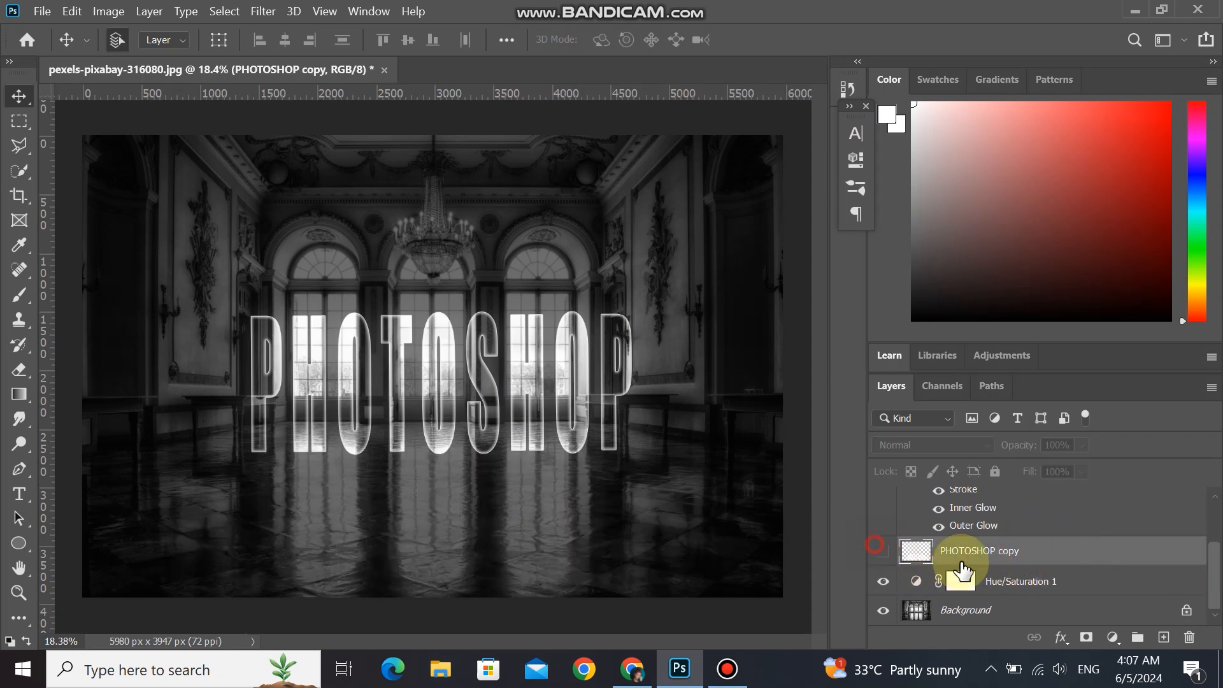
{"action": "double_click", "coordinate": [1106, 558]}
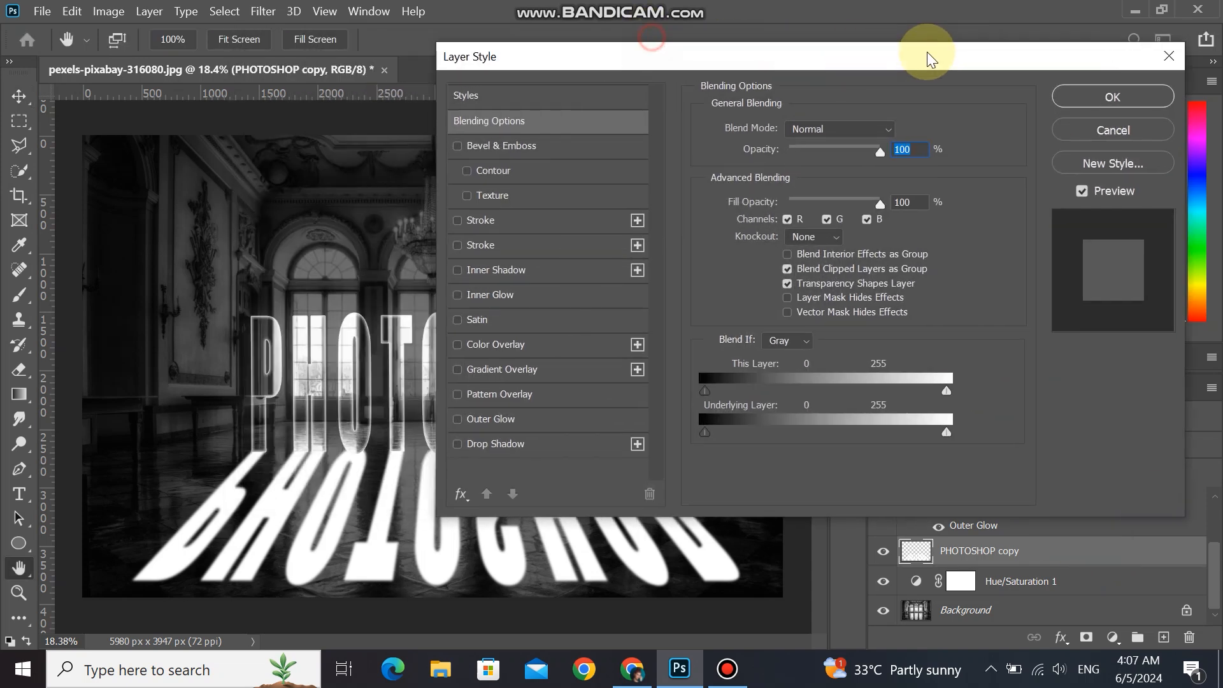
{"action": "left_click_drag", "start_coordinate": [927, 51], "coordinate": [1027, 49]}
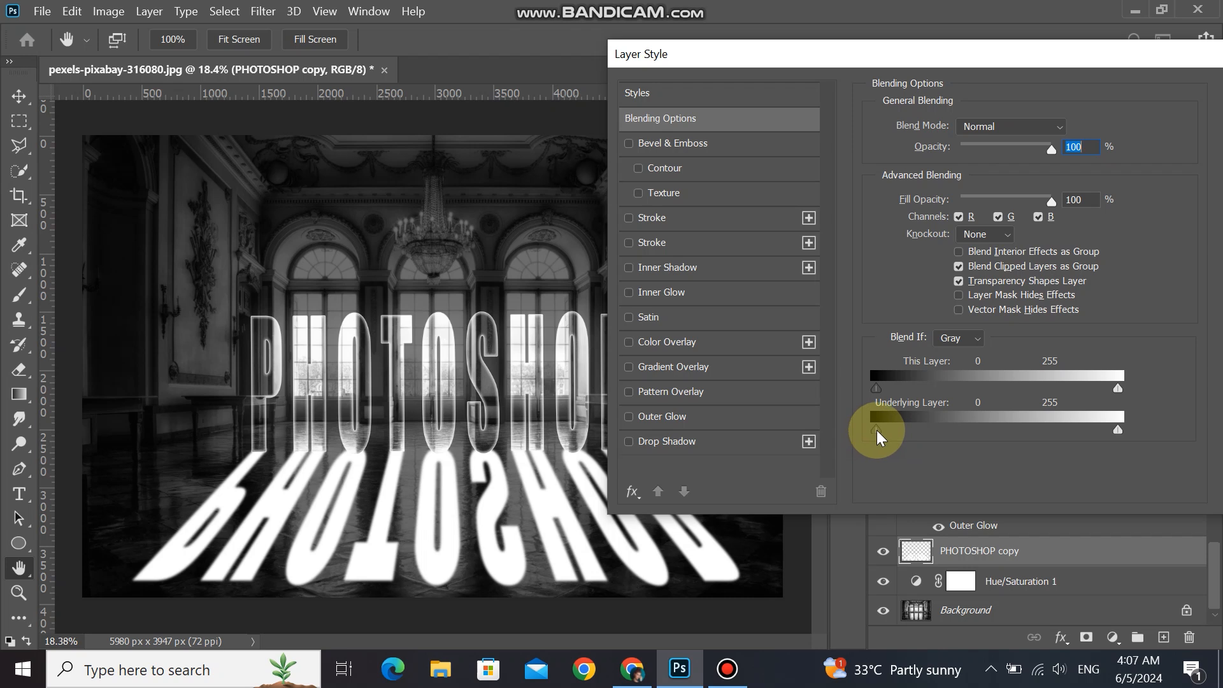
{"action": "left_click_drag", "start_coordinate": [880, 430], "coordinate": [1001, 449]}
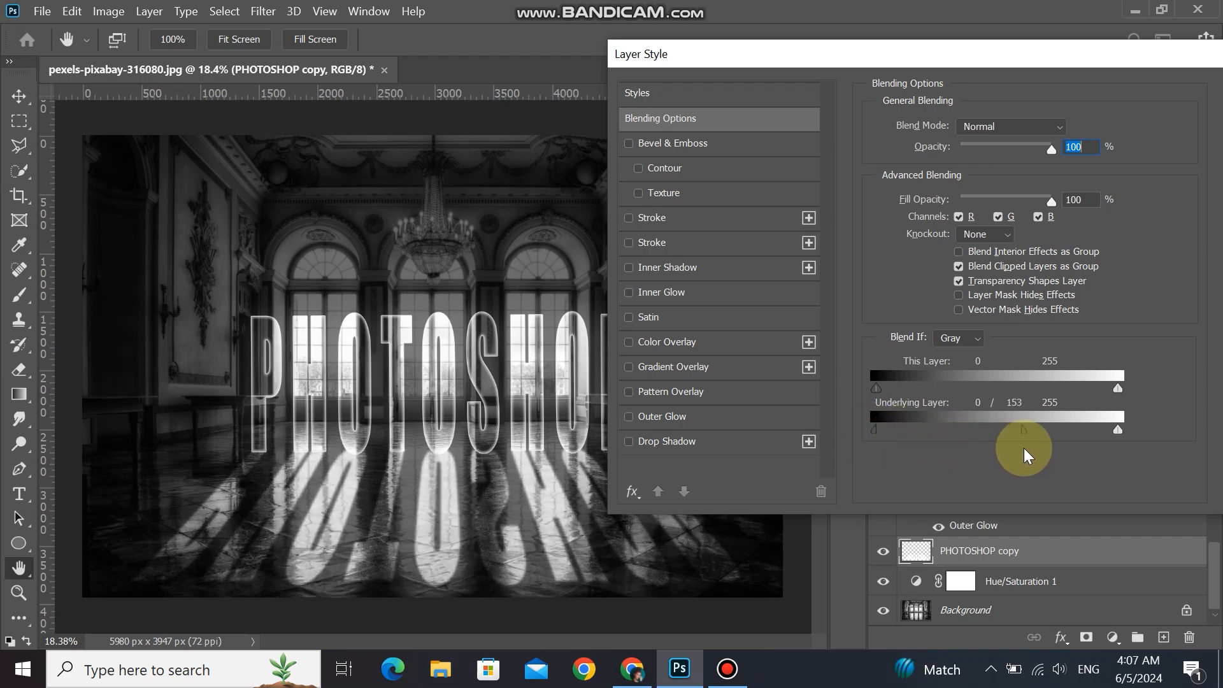
{"action": "left_click_drag", "start_coordinate": [1023, 448], "coordinate": [978, 484]}
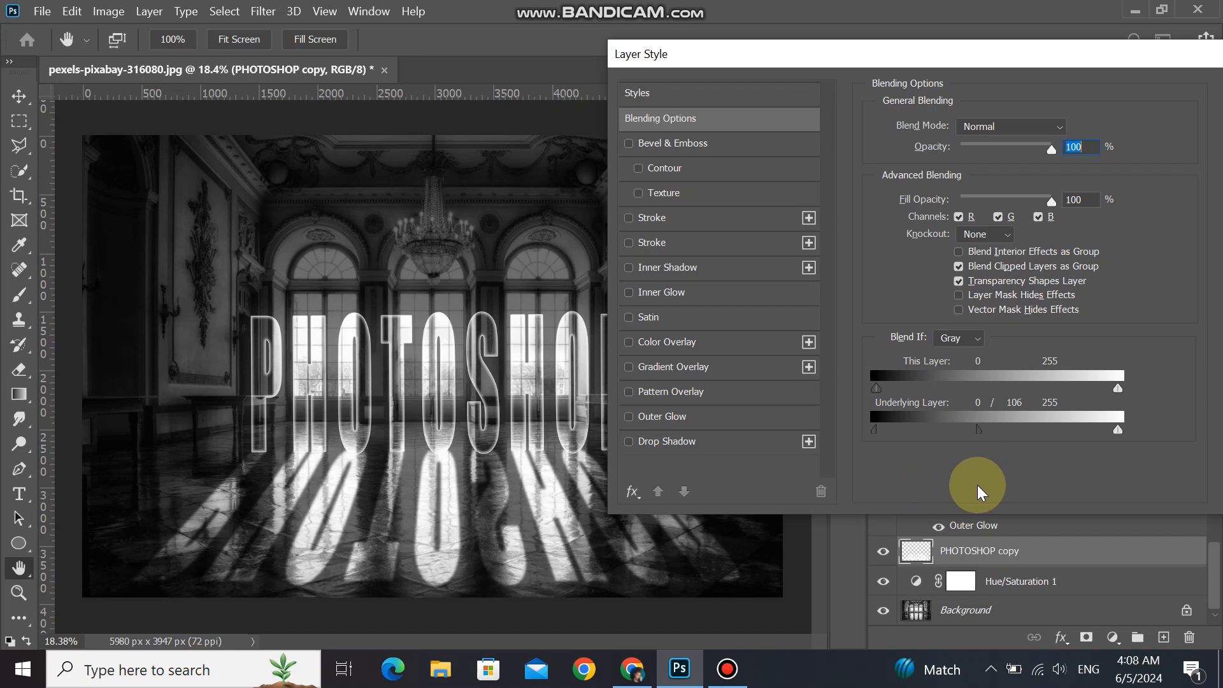
{"action": "left_click_drag", "start_coordinate": [1113, 56], "coordinate": [983, 61]}
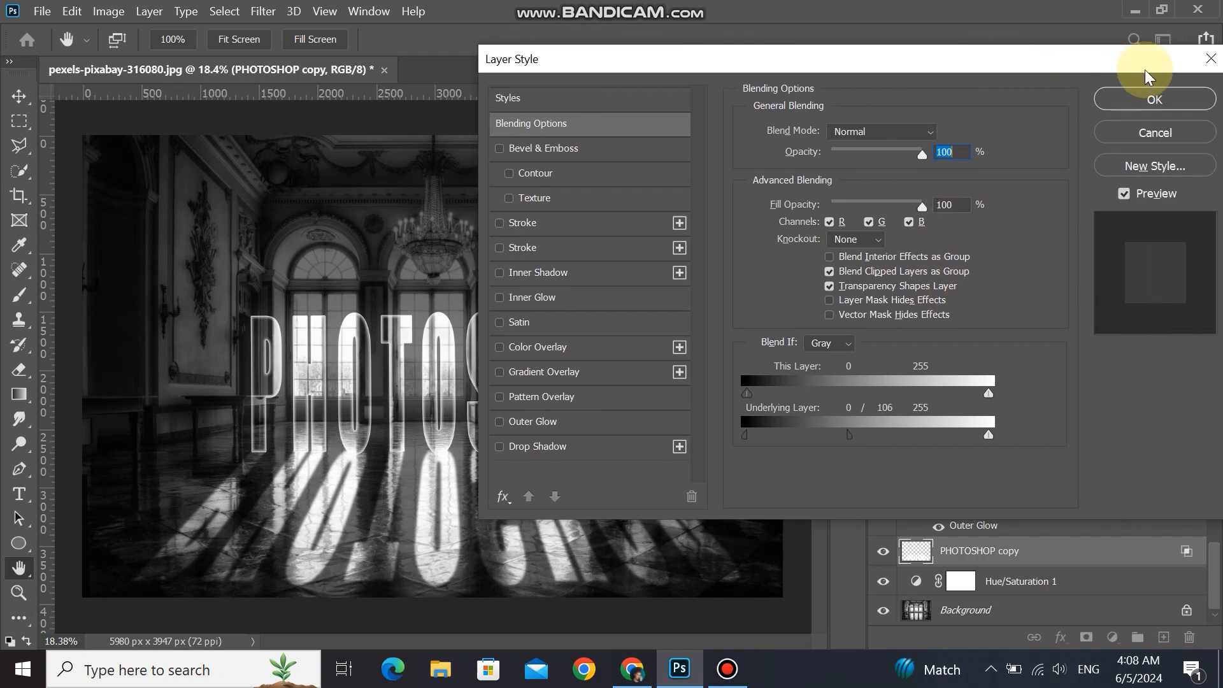
{"action": "left_click", "coordinate": [1135, 99]}
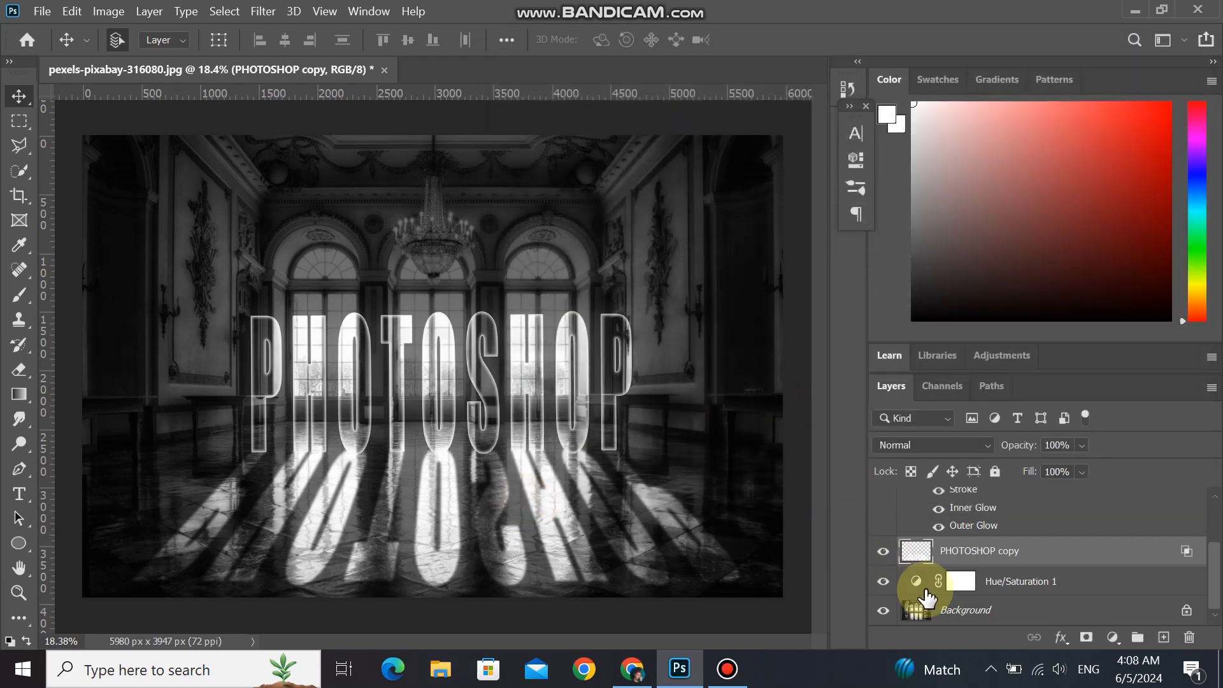
Add a new layer above Background copy and draw a black-to-transparent linear gradient from below the photo up across the floor.
{"action": "scroll", "coordinate": [1196, 539], "scroll_direction": "up", "scroll_amount": 3}
{"action": "left_click", "coordinate": [1036, 502]}
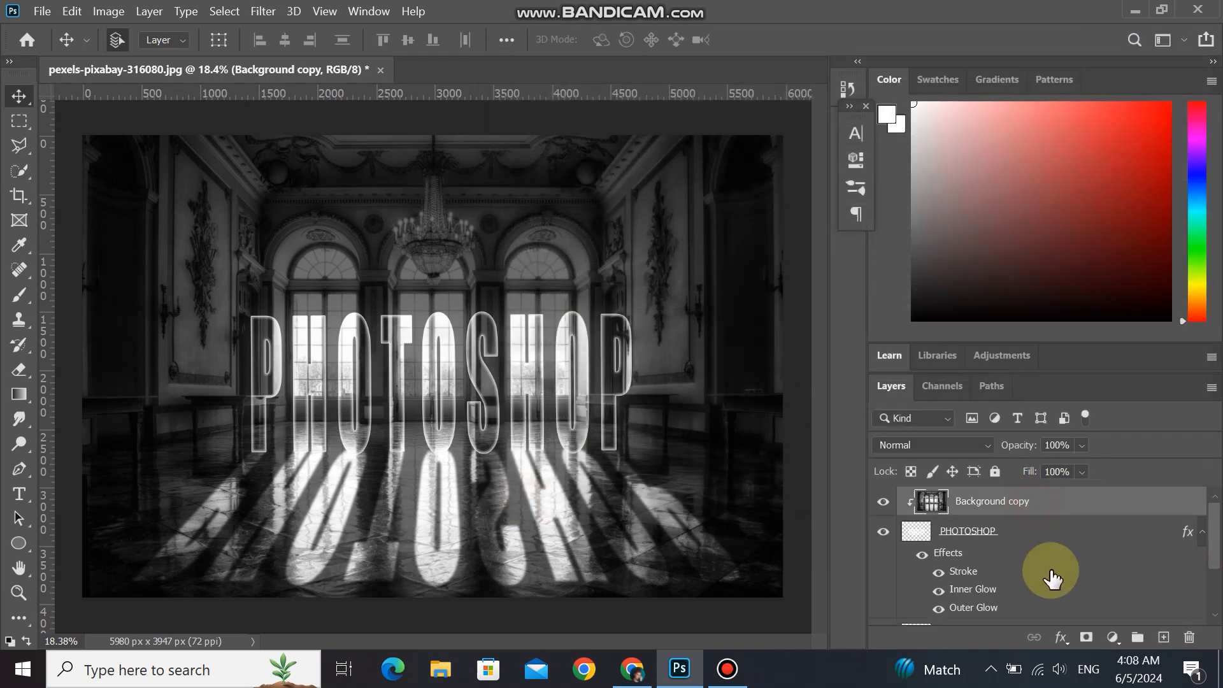
{"action": "left_click", "coordinate": [1163, 637]}
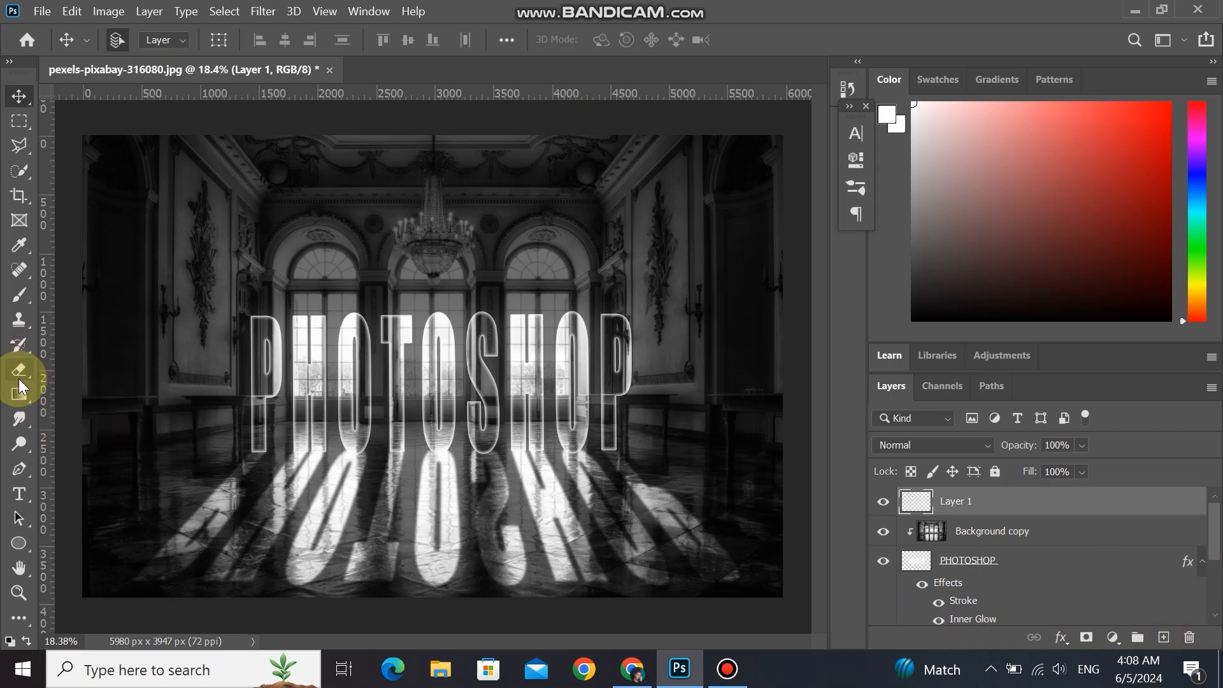
{"action": "left_click", "coordinate": [20, 393]}
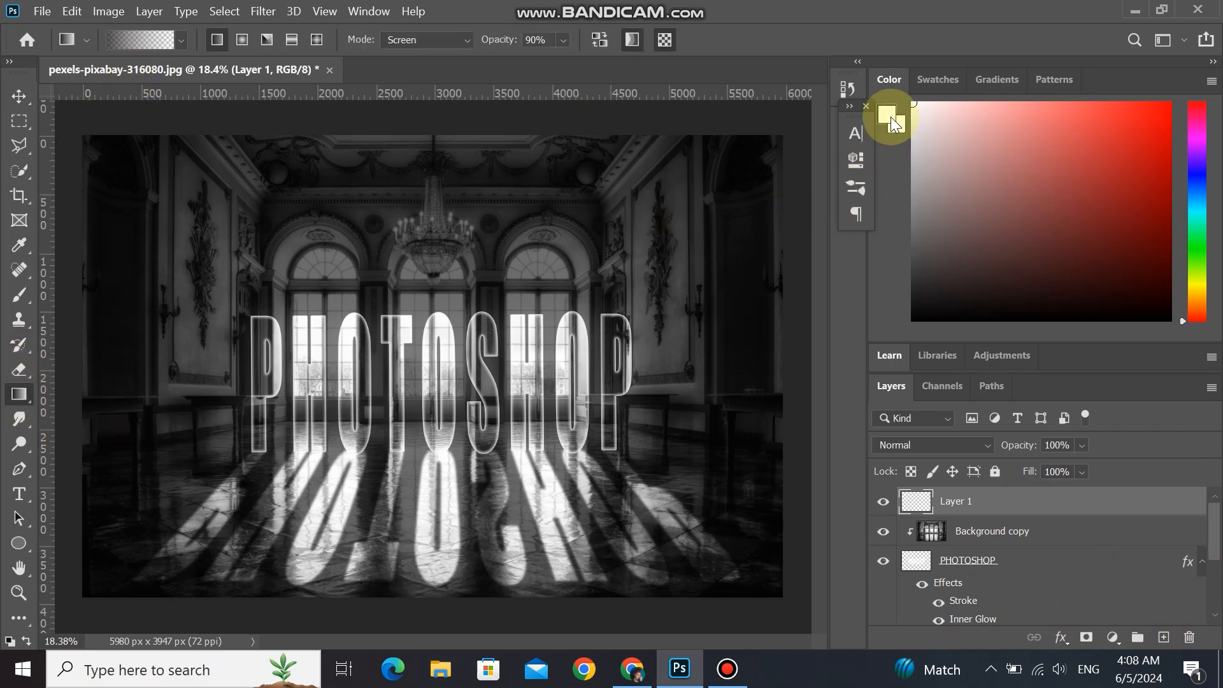
{"action": "key", "text": "d"}
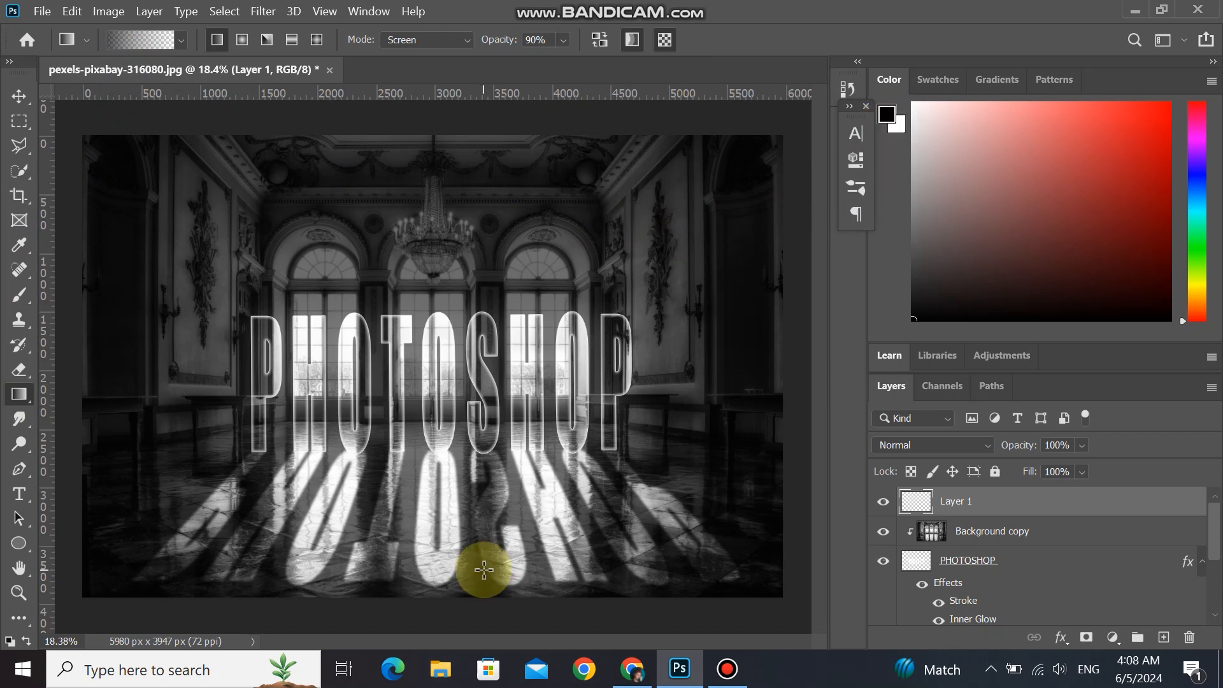
{"action": "scroll", "coordinate": [426, 539], "scroll_direction": "down", "scroll_amount": 3}
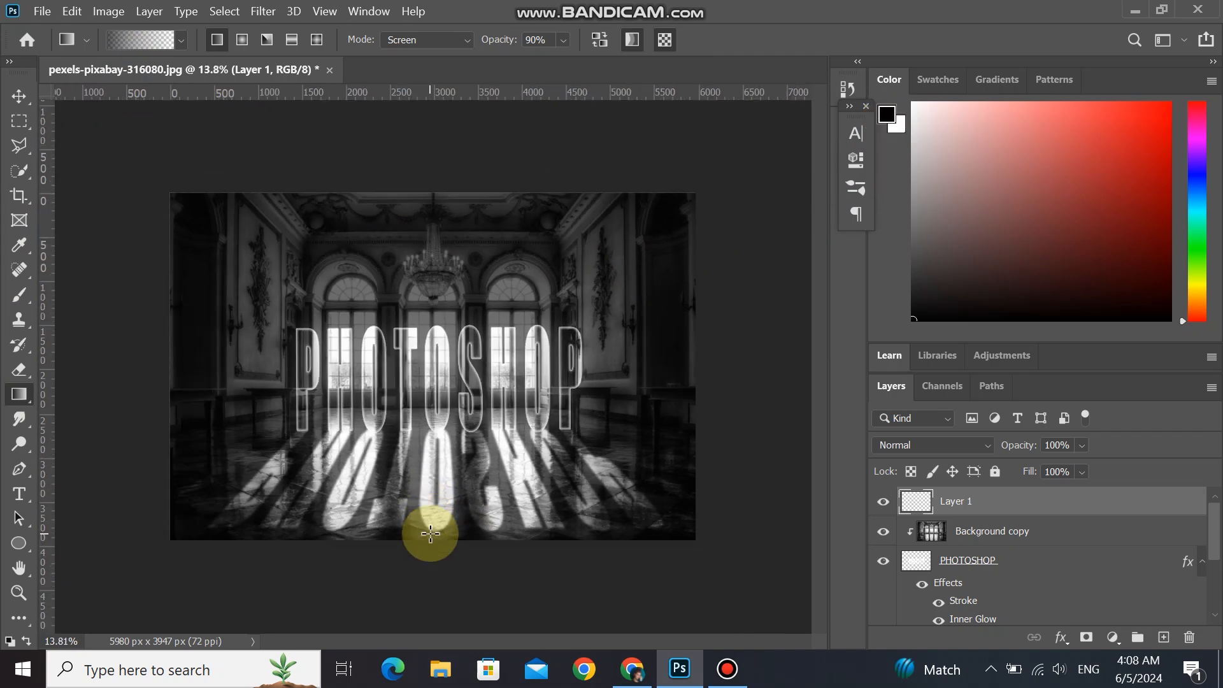
{"action": "left_click_drag", "start_coordinate": [433, 587], "coordinate": [443, 459]}
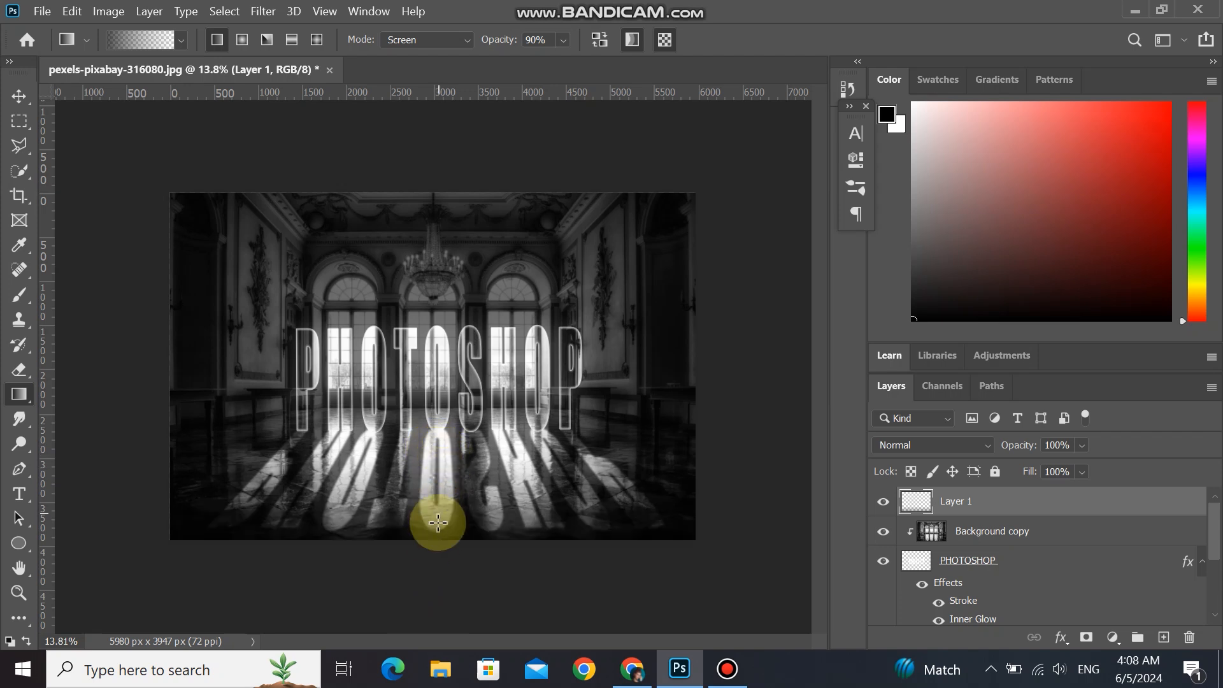
Lower the gradient layer's opacity to 52% and compare the image with the layer hidden and shown.
{"action": "scroll", "coordinate": [421, 586], "scroll_direction": "up", "scroll_amount": 1}
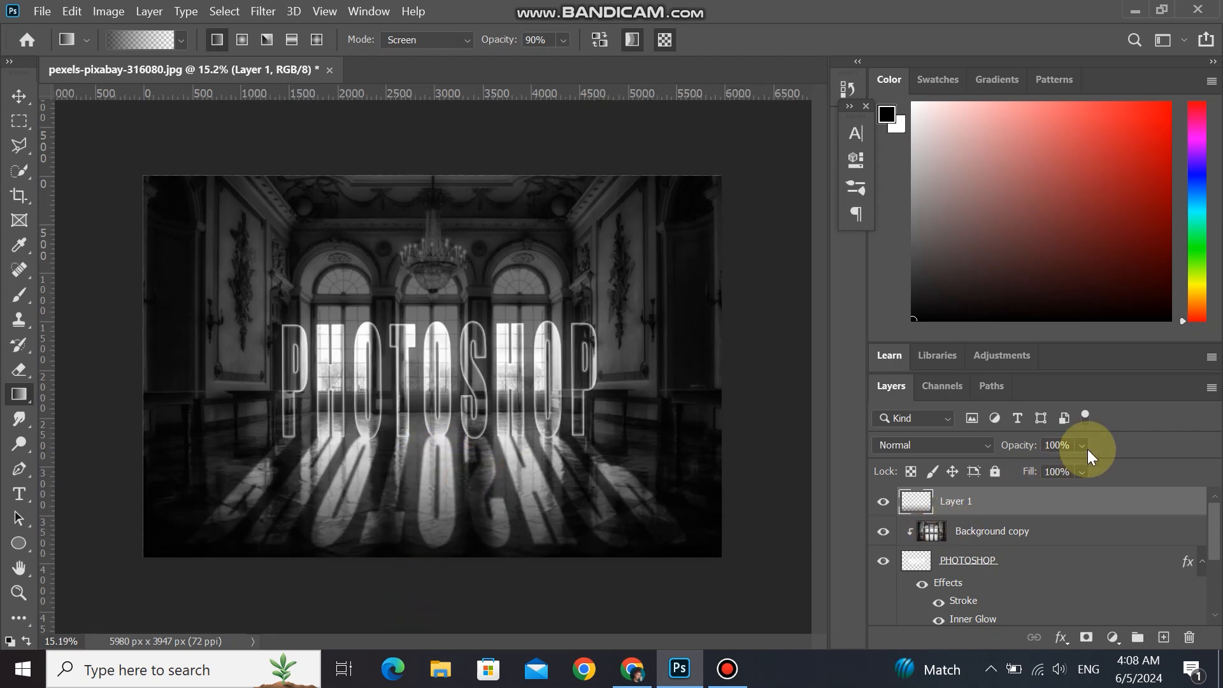
{"action": "left_click_drag", "start_coordinate": [1010, 446], "coordinate": [970, 465]}
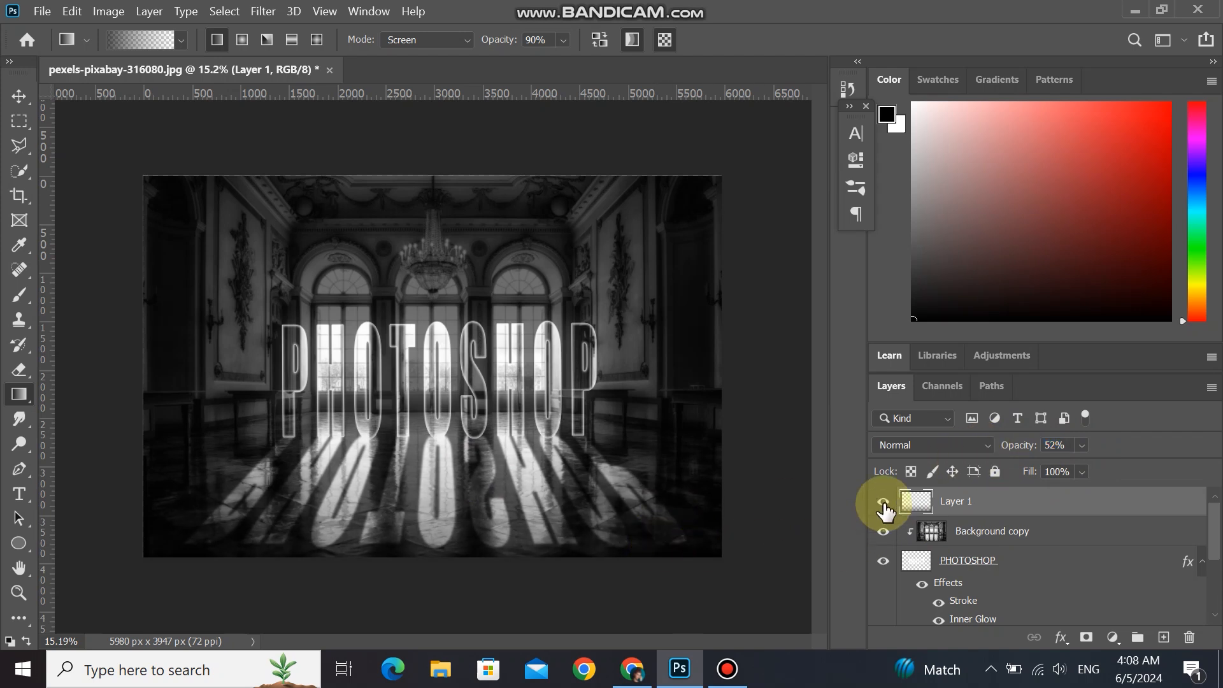
{"action": "left_click", "coordinate": [884, 503]}
{"action": "left_click", "coordinate": [883, 502]}
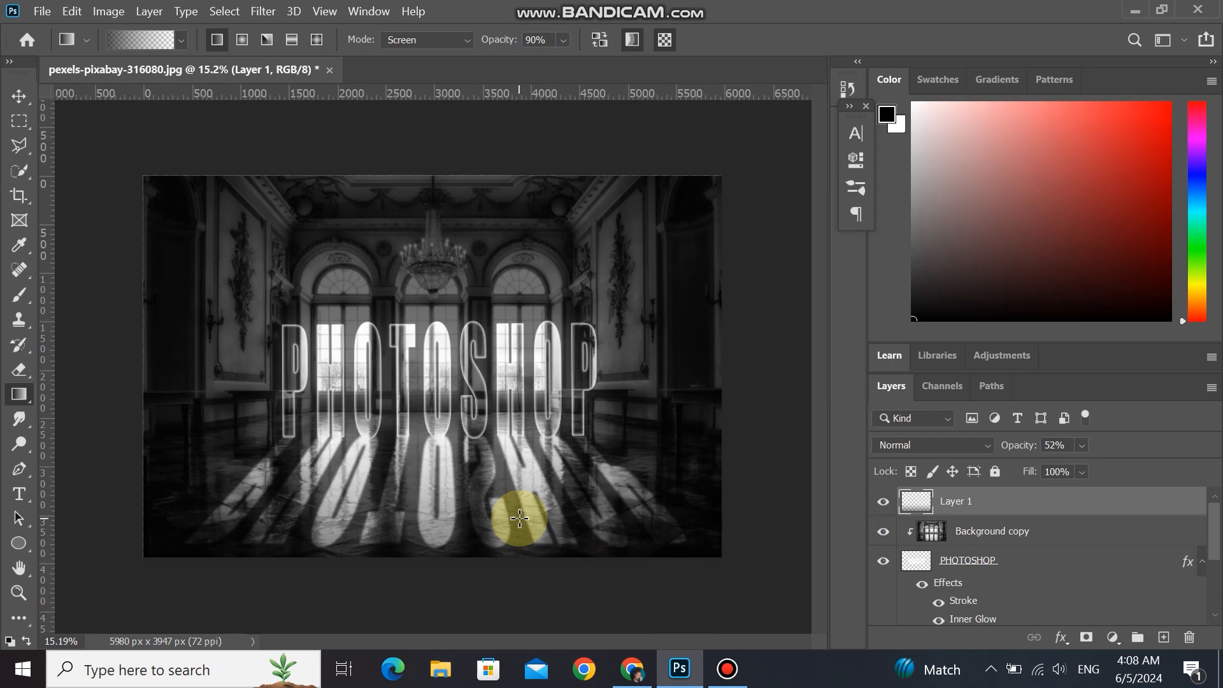
Add a Levels adjustment layer above Layer 1 and set its white input level to 230.
{"action": "key", "text": "v"}
{"action": "scroll", "coordinate": [460, 488], "scroll_direction": "down", "scroll_amount": 1}
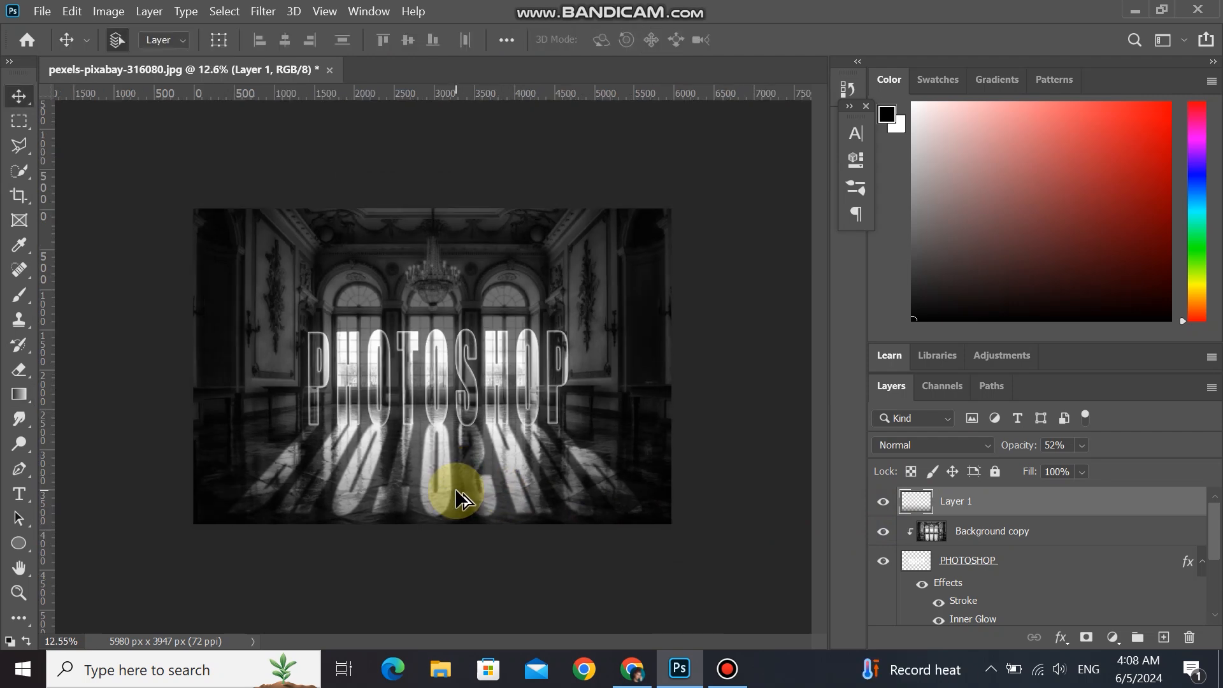
{"action": "scroll", "coordinate": [456, 495], "scroll_direction": "up", "scroll_amount": 3}
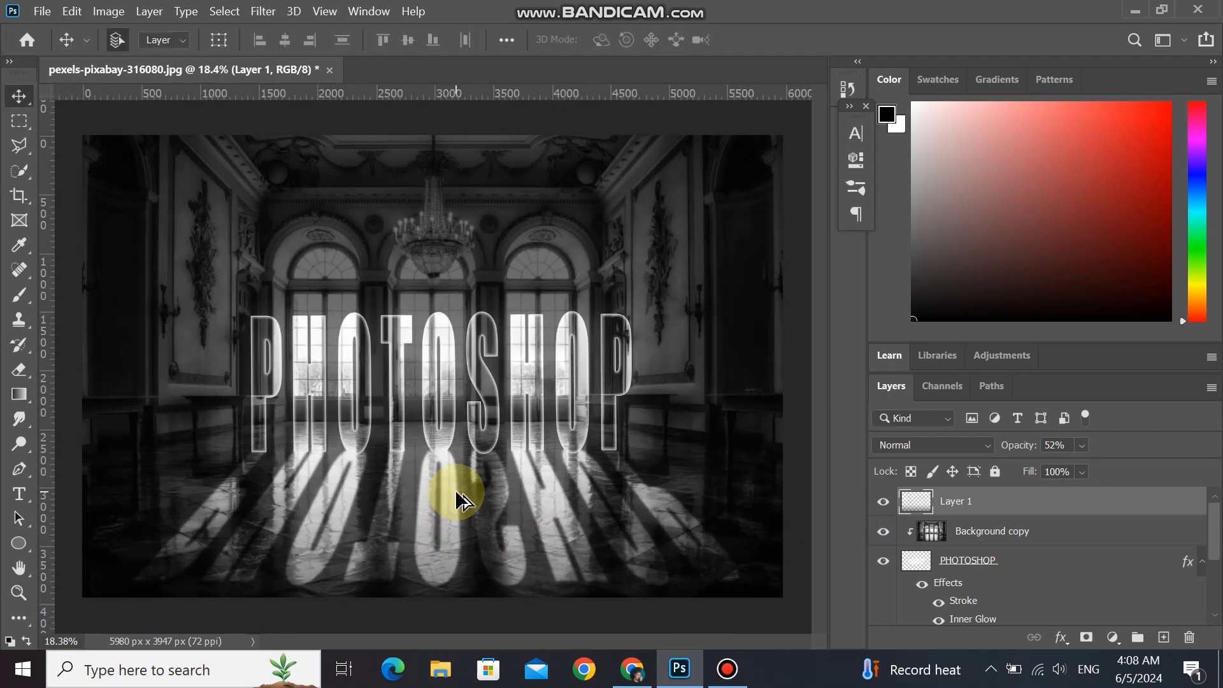
{"action": "left_click", "coordinate": [1113, 637]}
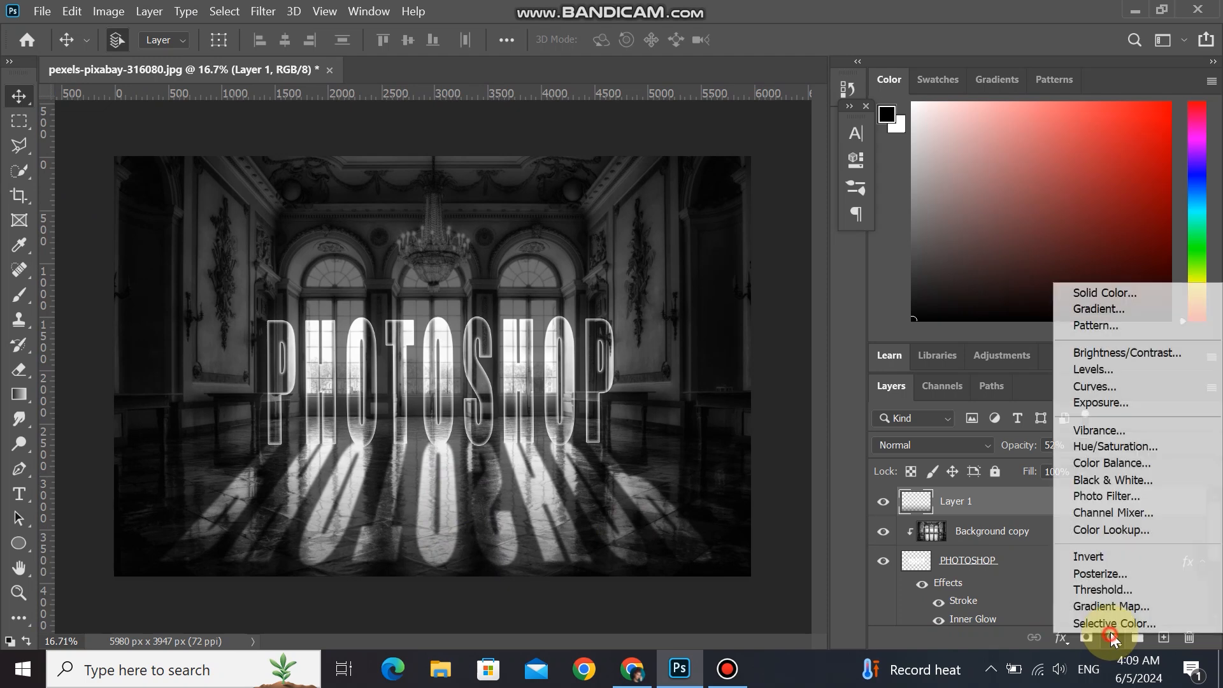
{"action": "left_click", "coordinate": [1126, 371]}
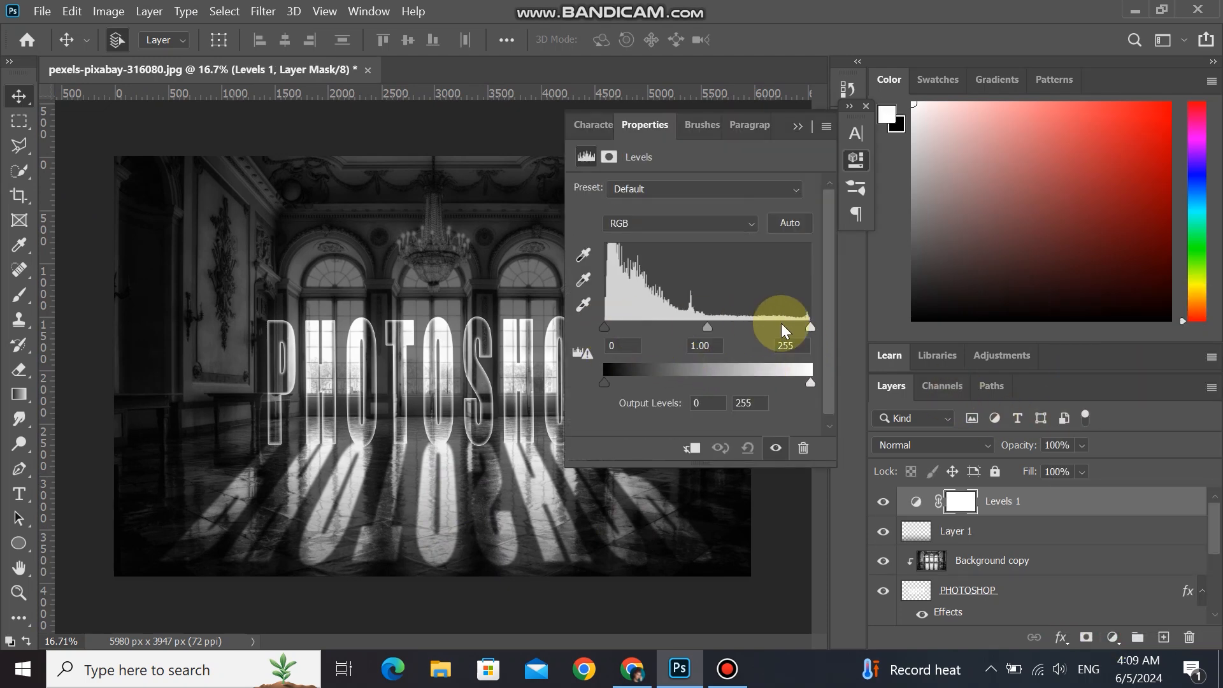
{"action": "left_click_drag", "start_coordinate": [810, 328], "coordinate": [793, 372]}
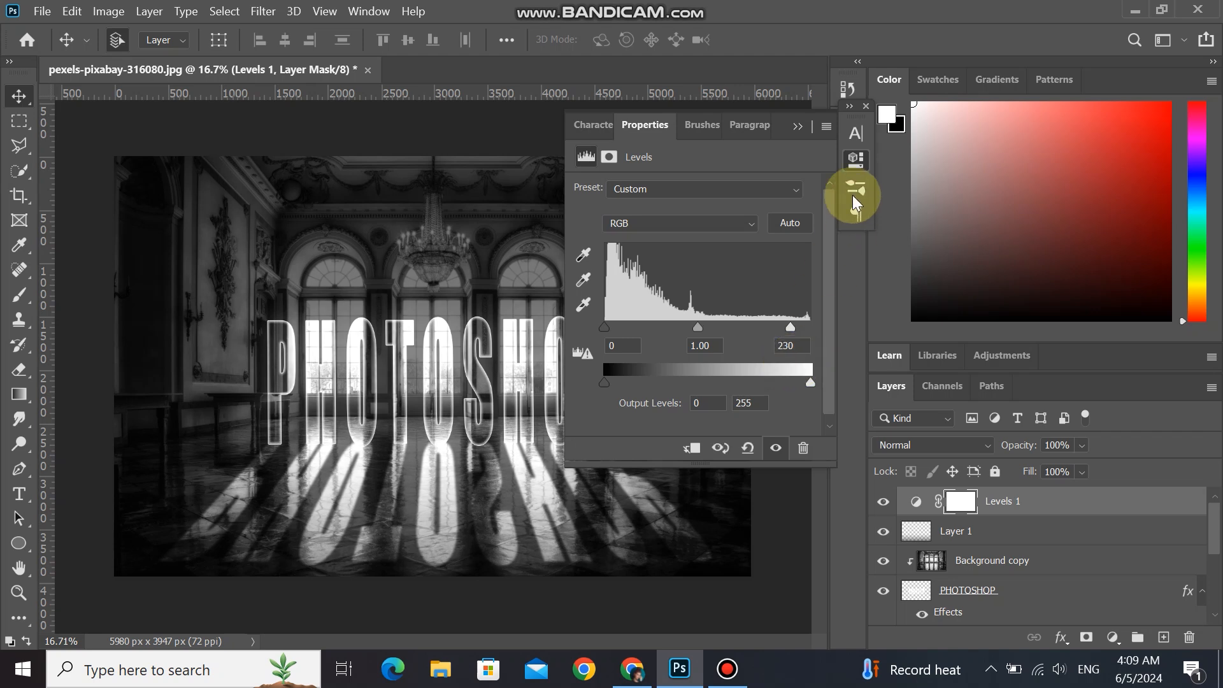
{"action": "left_click", "coordinate": [798, 127]}
Compare the image with the Levels adjustment hidden and shown, and examine the glowing text and its floor light at different magnifications.
{"action": "left_click", "coordinate": [882, 504]}
{"action": "left_click", "coordinate": [883, 503]}
{"action": "scroll", "coordinate": [503, 426], "scroll_direction": "down", "scroll_amount": 1}
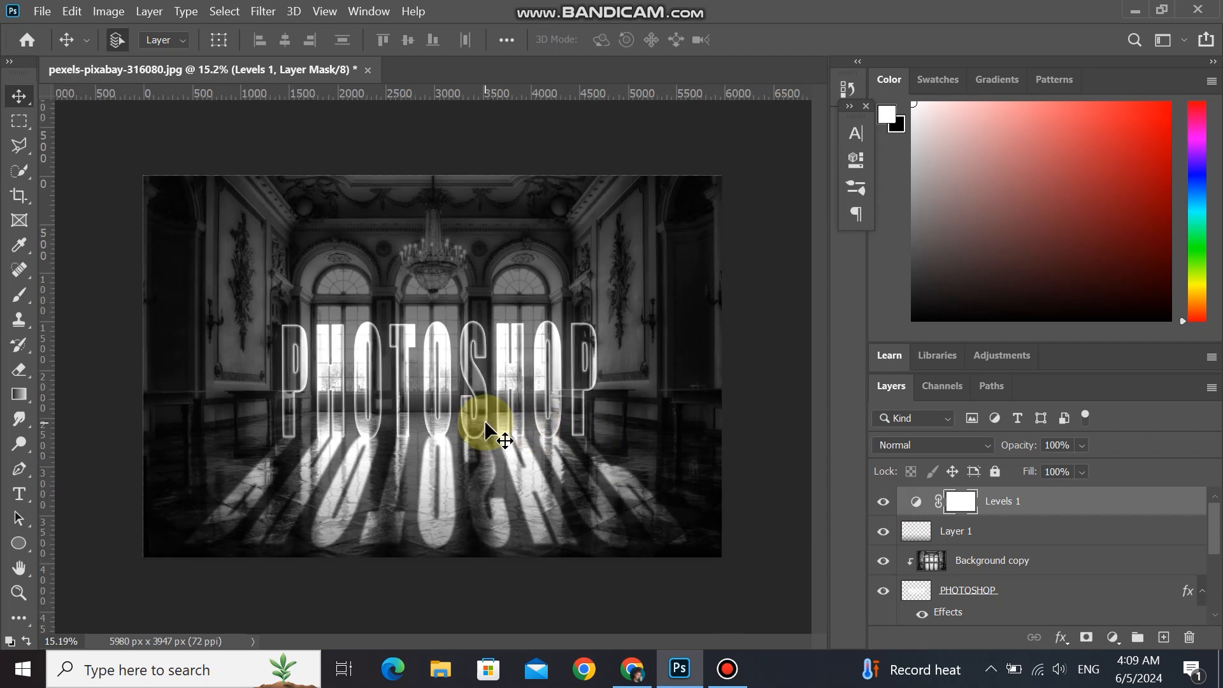
{"action": "scroll", "coordinate": [542, 500], "scroll_direction": "down", "scroll_amount": 2}
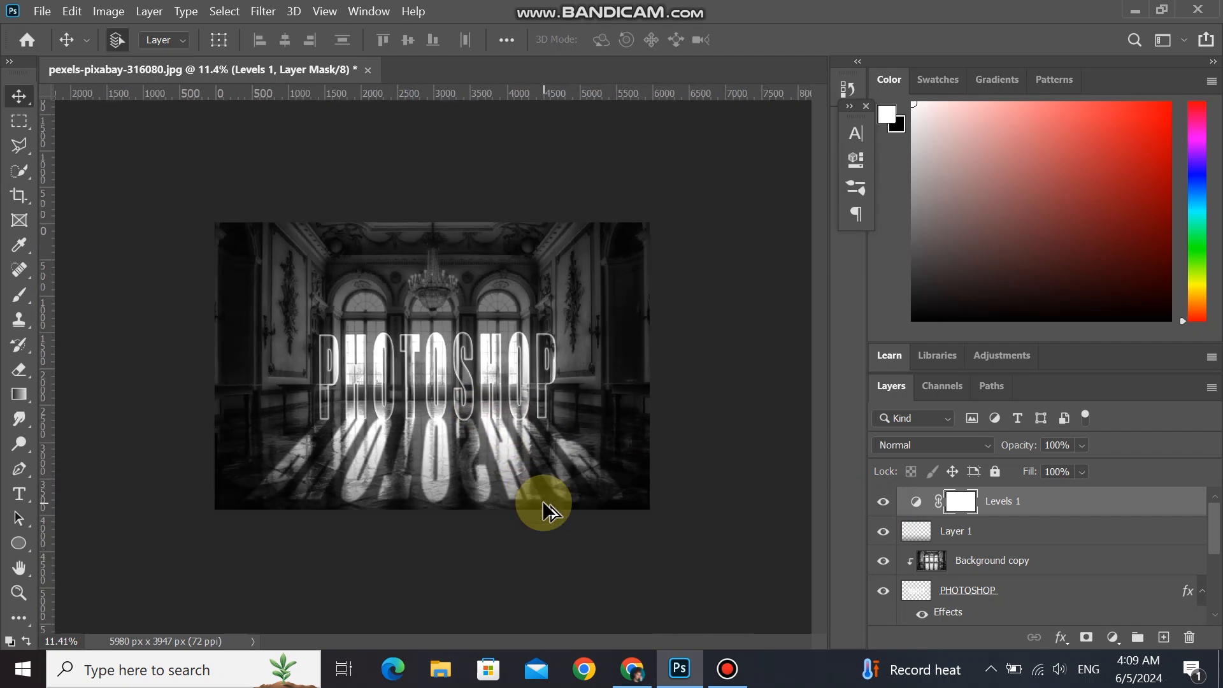
{"action": "scroll", "coordinate": [543, 502], "scroll_direction": "up", "scroll_amount": 3}
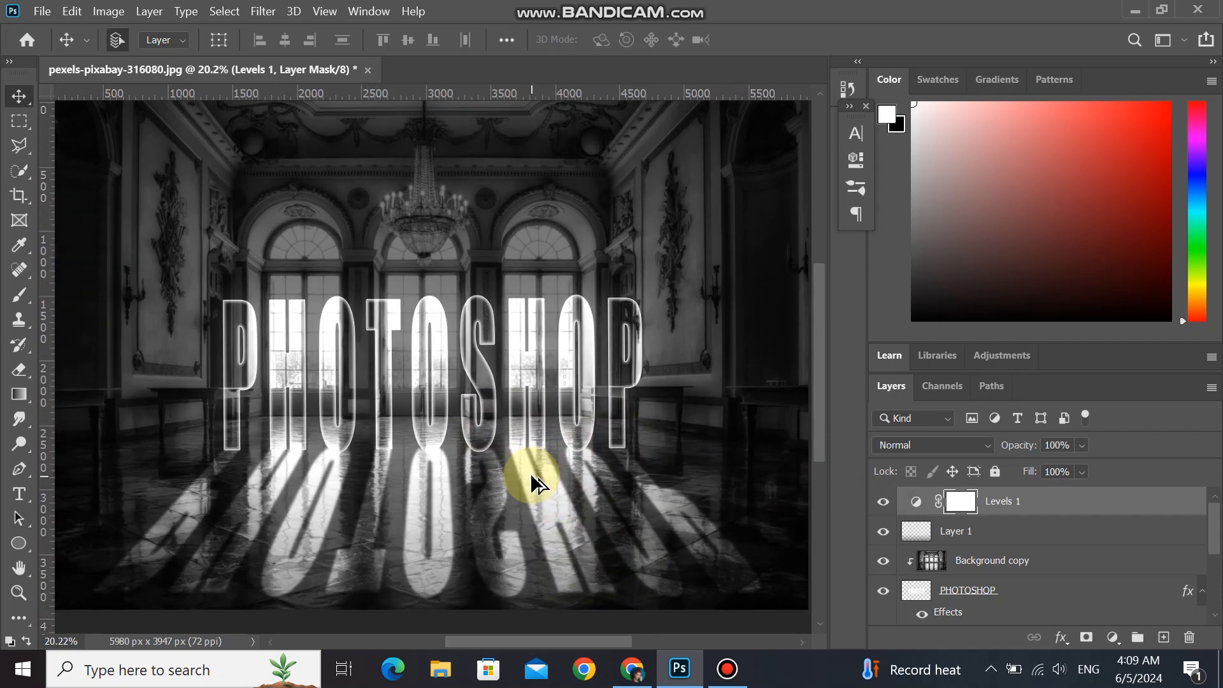
{"action": "scroll", "coordinate": [533, 479], "scroll_direction": "down", "scroll_amount": 2}
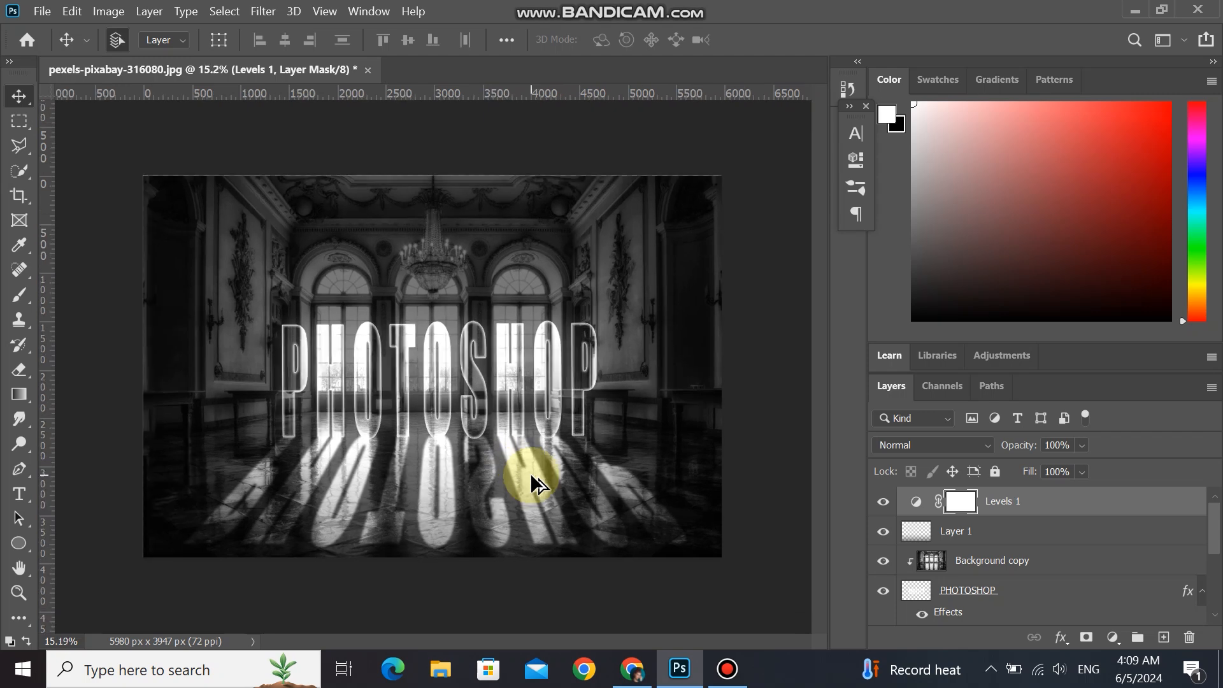
{"action": "scroll", "coordinate": [533, 479], "scroll_direction": "up", "scroll_amount": 3}
{"action": "scroll", "coordinate": [530, 473], "scroll_direction": "down", "scroll_amount": 1}
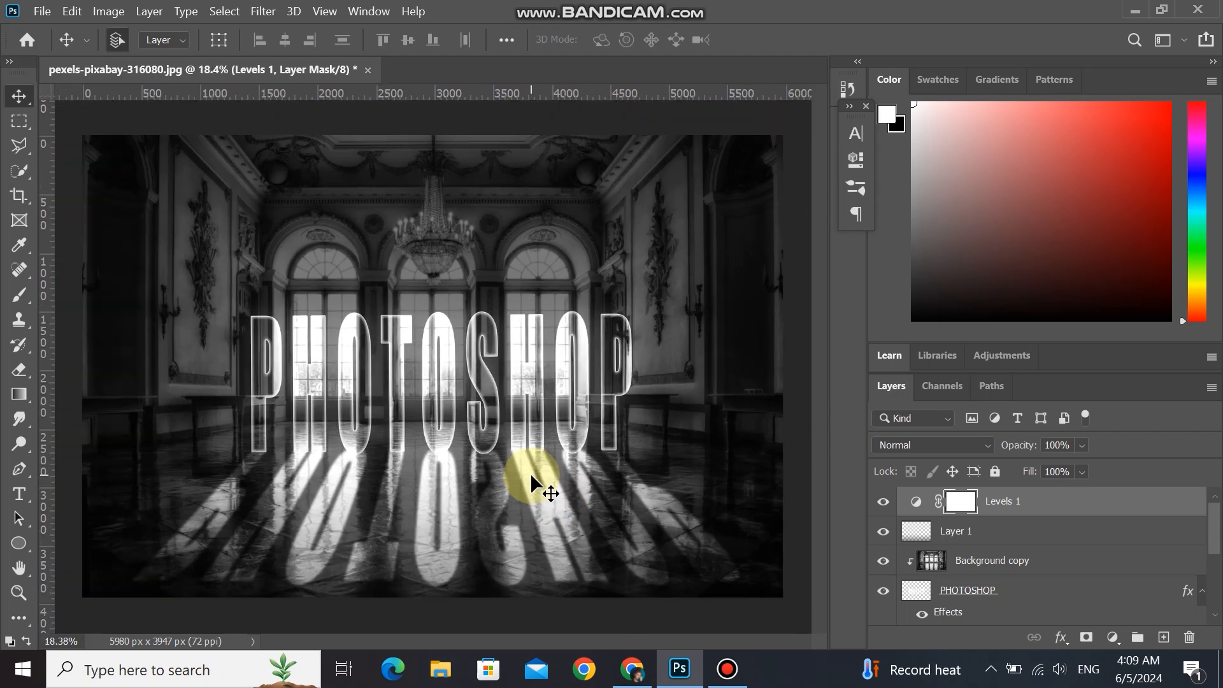